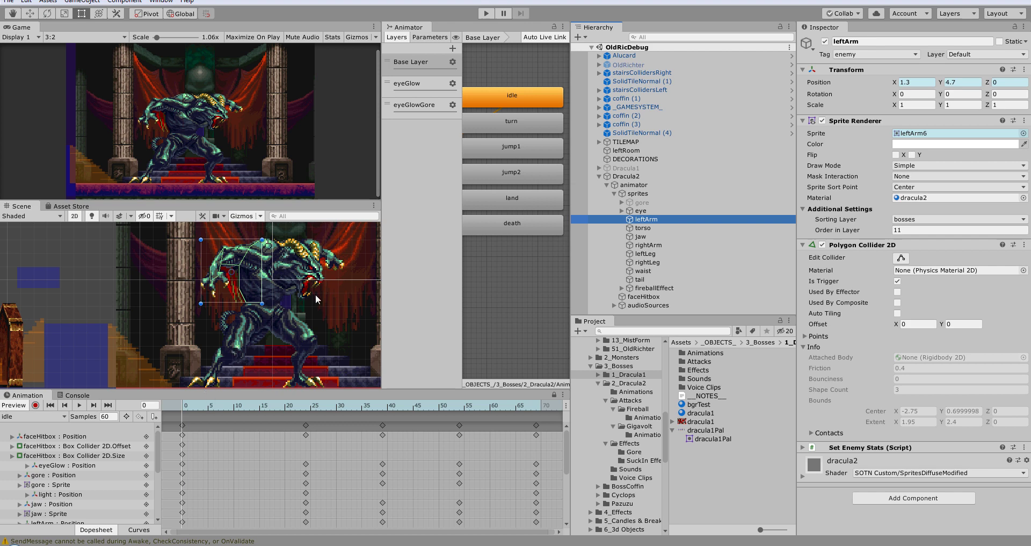
Play and stop the idle animation preview with faceHitbox selected, then select Dracula2 to show its script.
{"action": "left_click", "coordinate": [657, 297]}
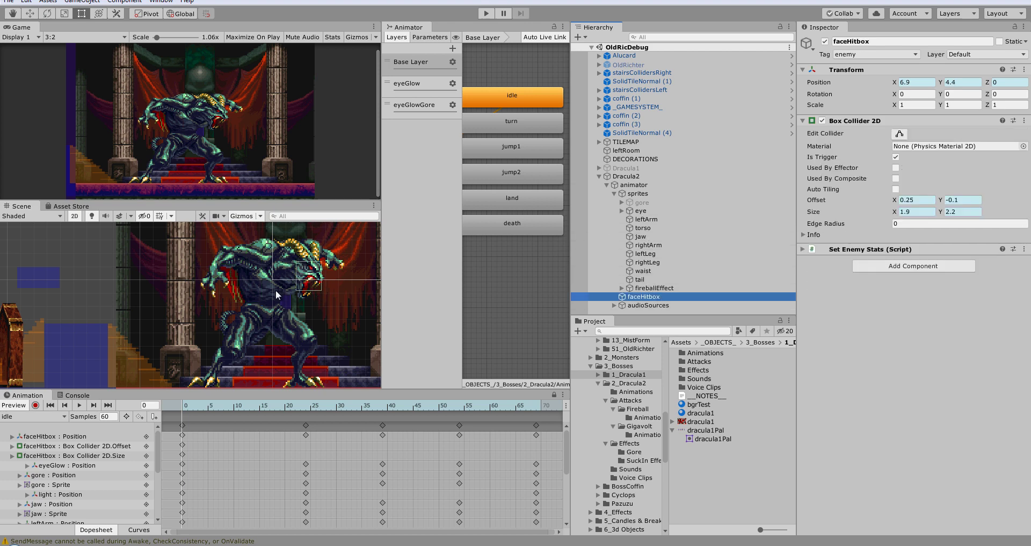
{"action": "left_click", "coordinate": [79, 405]}
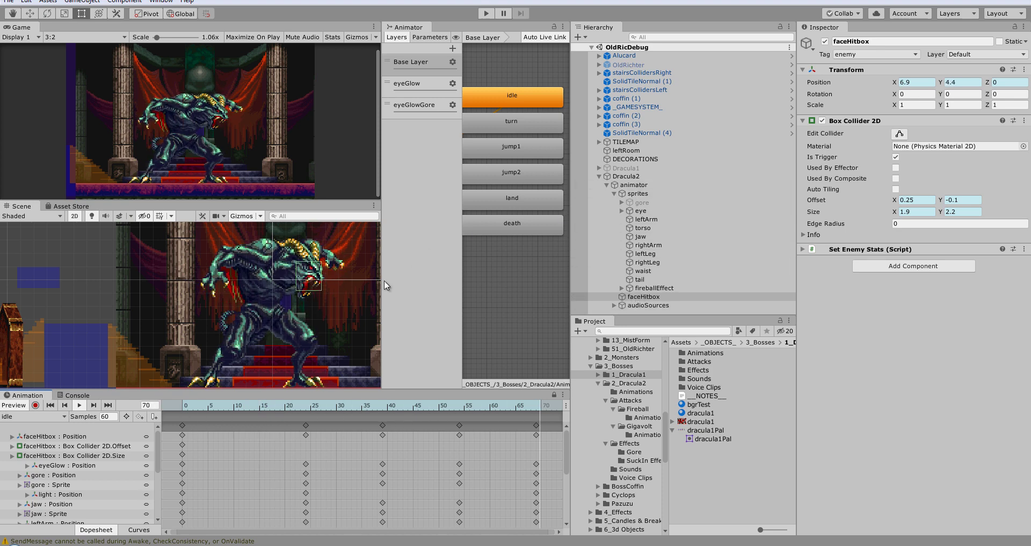
{"action": "left_click", "coordinate": [184, 407]}
{"action": "left_click", "coordinate": [653, 178]}
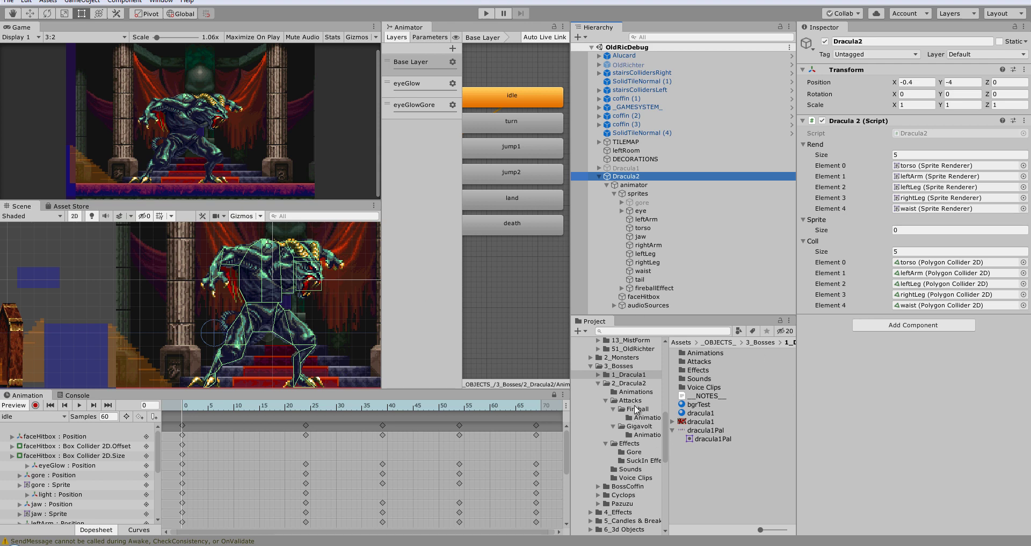
Open the dracula2 sprite sheet from 2_Dracula2 in the Sprite Editor's Custom Physics Shape mode.
{"action": "left_click", "coordinate": [640, 384]}
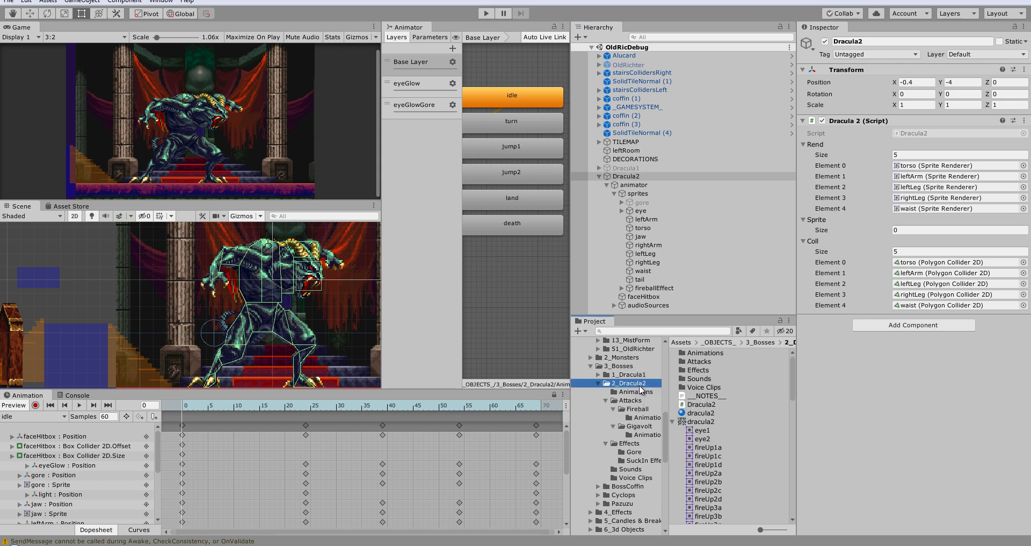
{"action": "left_click", "coordinate": [715, 422]}
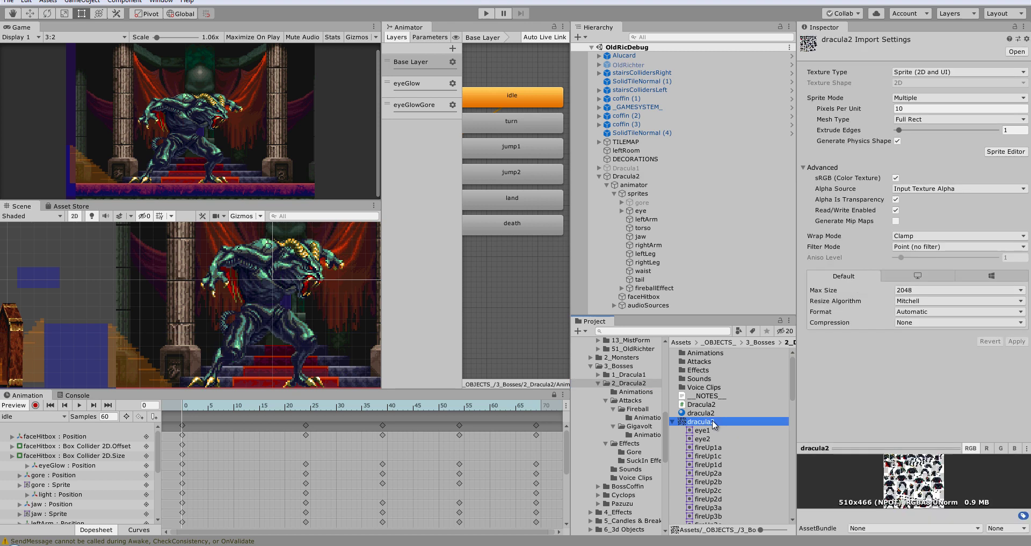
{"action": "left_click", "coordinate": [997, 153]}
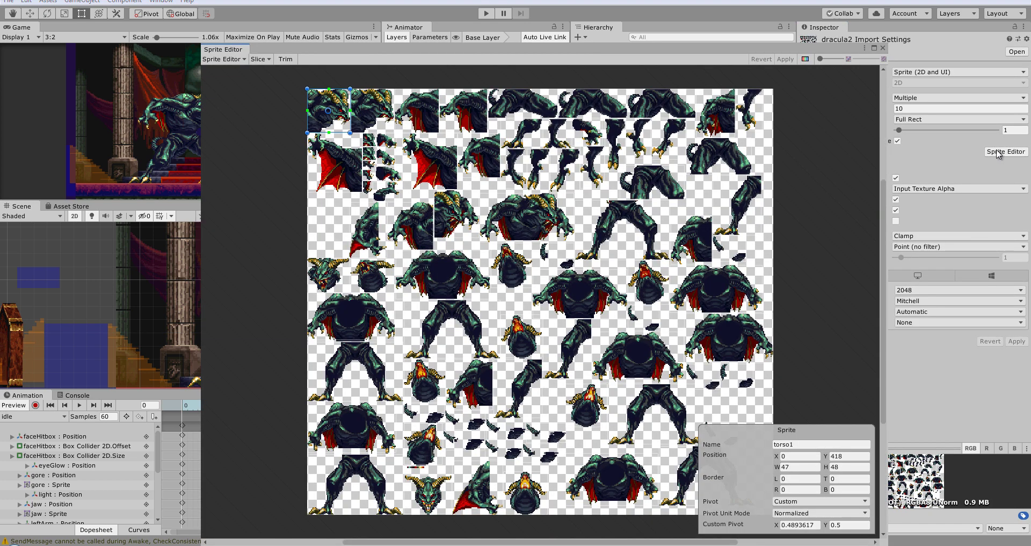
{"action": "left_click", "coordinate": [234, 59]}
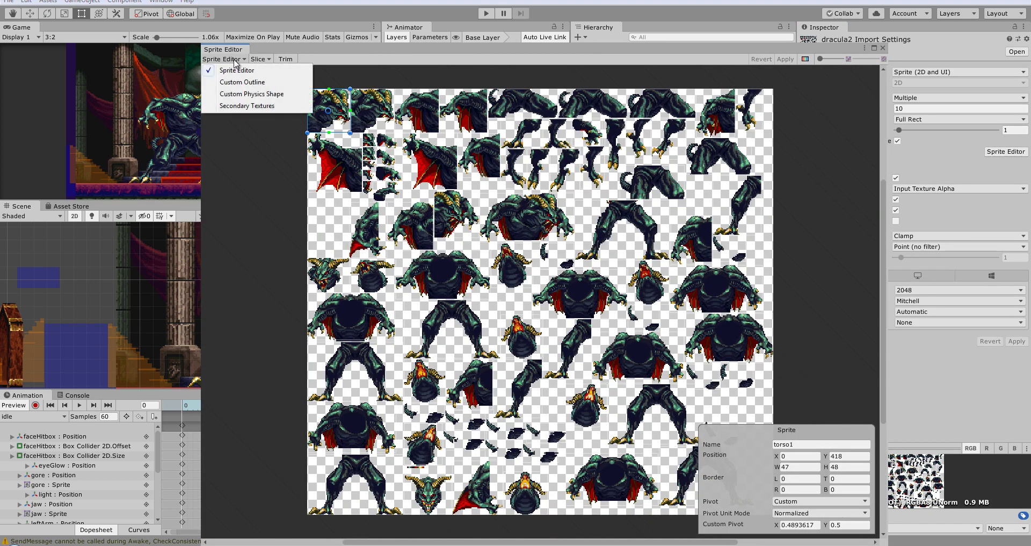
{"action": "left_click", "coordinate": [246, 94]}
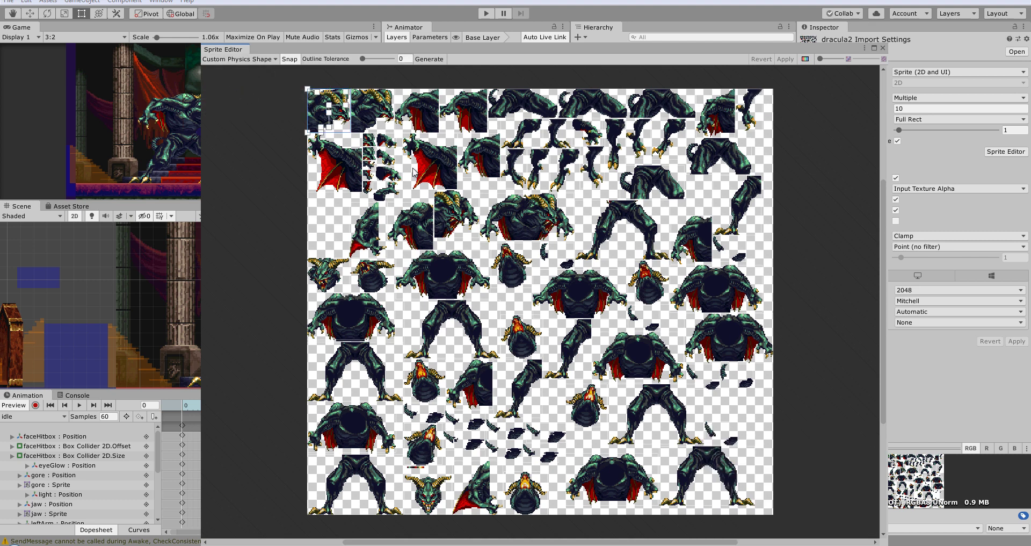
View the first sprite's physics outline in alpha view, adding a vertex, then return to full colour.
{"action": "left_click", "coordinate": [806, 59]}
{"action": "scroll", "coordinate": [329, 117], "scroll_direction": "up", "scroll_amount": 5}
{"action": "scroll", "coordinate": [330, 118], "scroll_direction": "up", "scroll_amount": 2}
{"action": "middle_click_drag", "start_coordinate": [338, 115], "coordinate": [322, 212]}
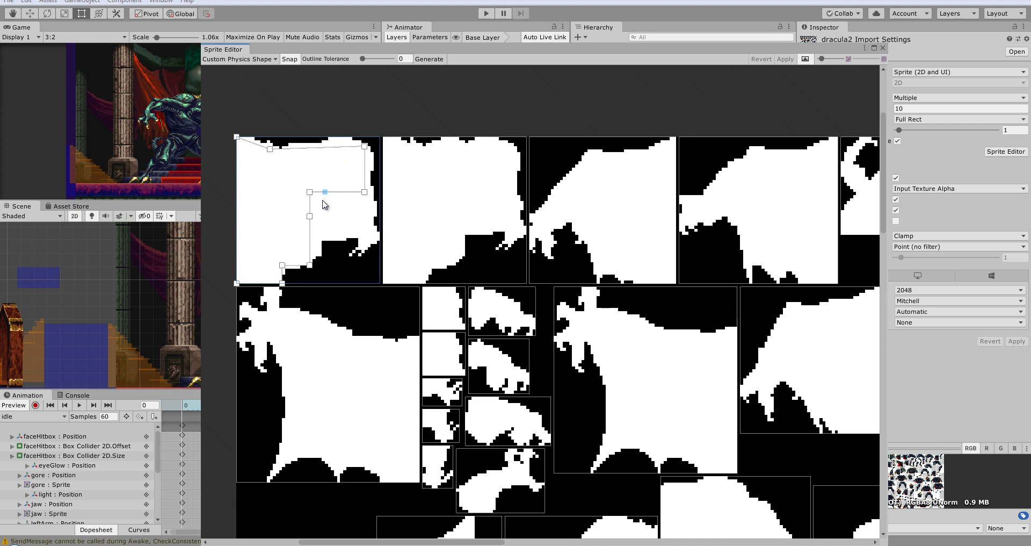
{"action": "left_click", "coordinate": [310, 216]}
{"action": "left_click", "coordinate": [806, 60]}
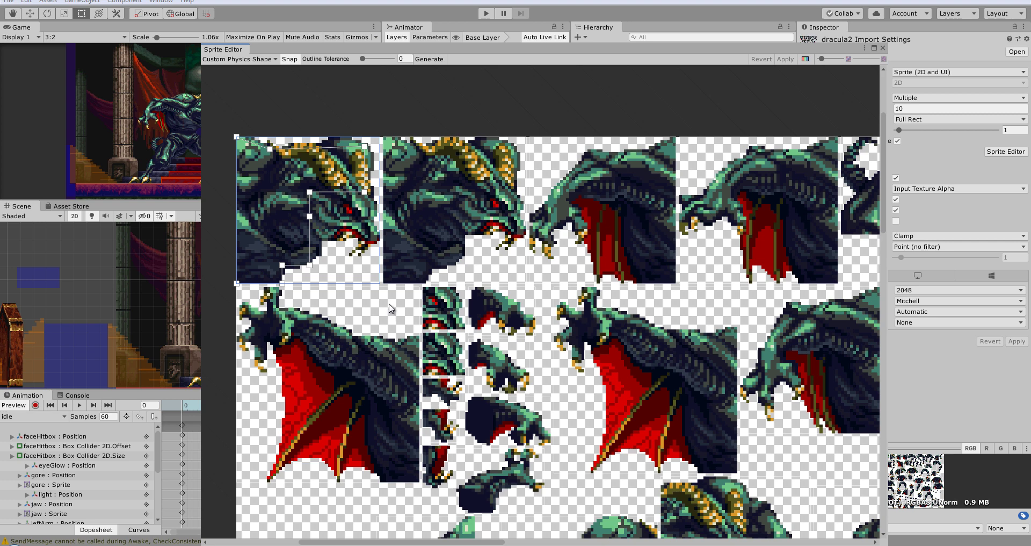
Select the next sprites and the two wing sprites to review their physics outlines.
{"action": "left_click", "coordinate": [430, 232]}
{"action": "left_click", "coordinate": [593, 229]}
{"action": "left_click", "coordinate": [772, 234]}
{"action": "left_click", "coordinate": [354, 362]}
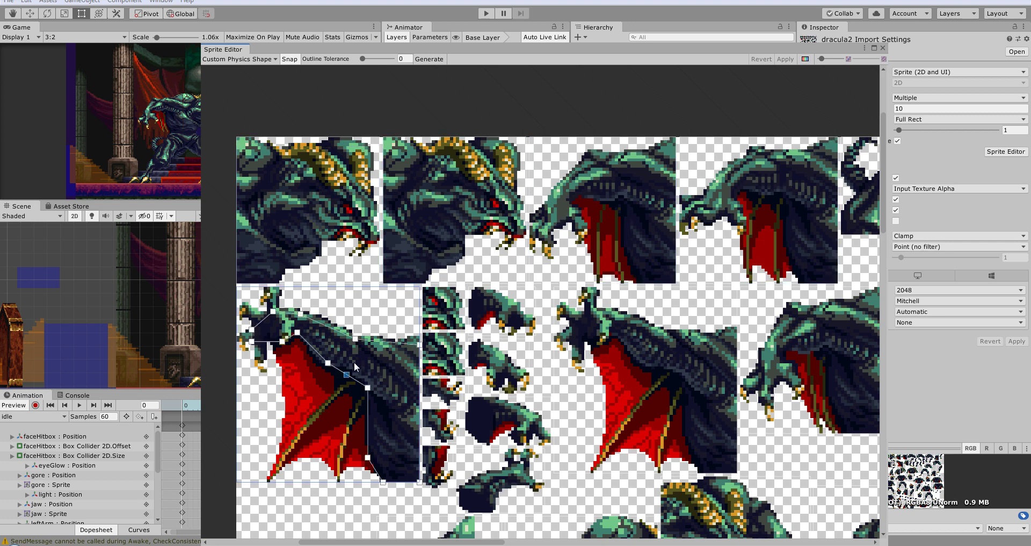
{"action": "scroll", "coordinate": [595, 323], "scroll_direction": "down", "scroll_amount": 5}
{"action": "left_click", "coordinate": [636, 336]}
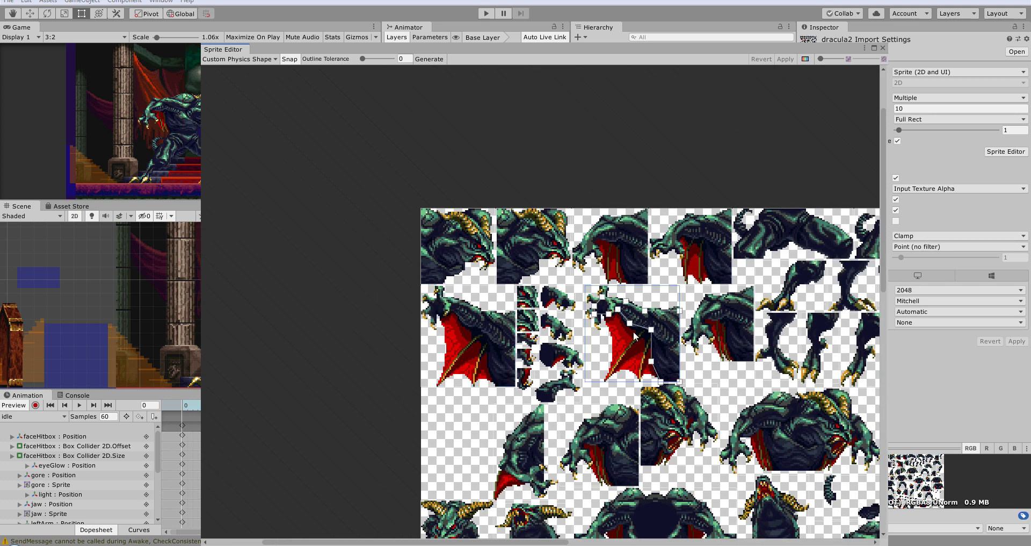
Close the Sprite Editor and select Dracula2's torso part to show its Polygon Collider 2D.
{"action": "left_click", "coordinate": [884, 48]}
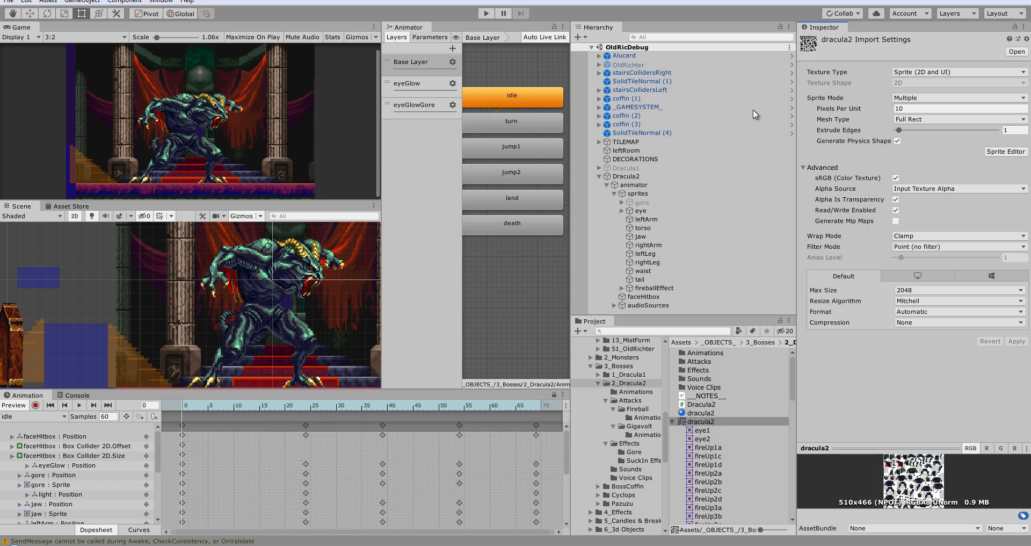
{"action": "left_click", "coordinate": [678, 230]}
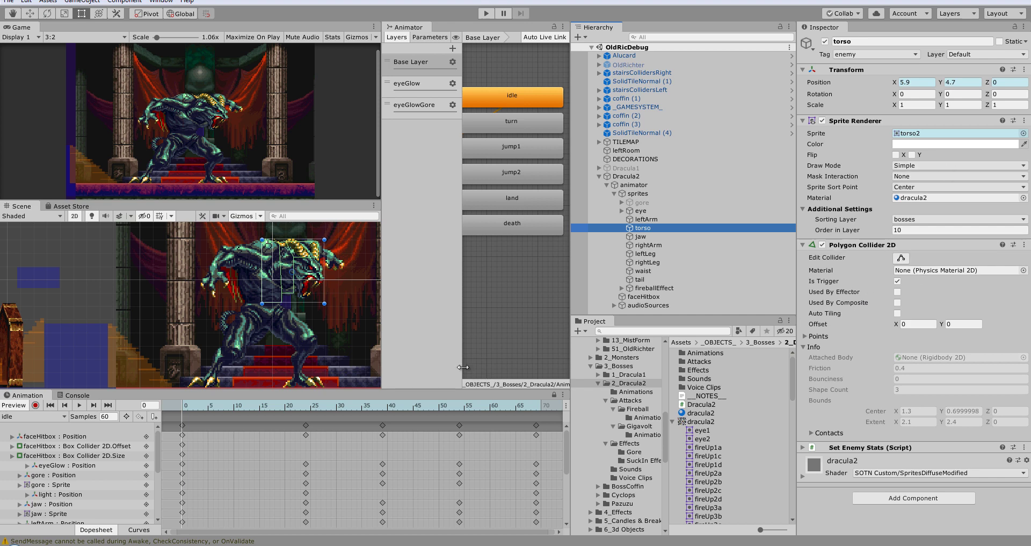
{"action": "scroll", "coordinate": [252, 261], "scroll_direction": "up", "scroll_amount": 3}
{"action": "middle_click_drag", "start_coordinate": [253, 261], "coordinate": [222, 347]}
{"action": "scroll", "coordinate": [221, 346], "scroll_direction": "down", "scroll_amount": 4}
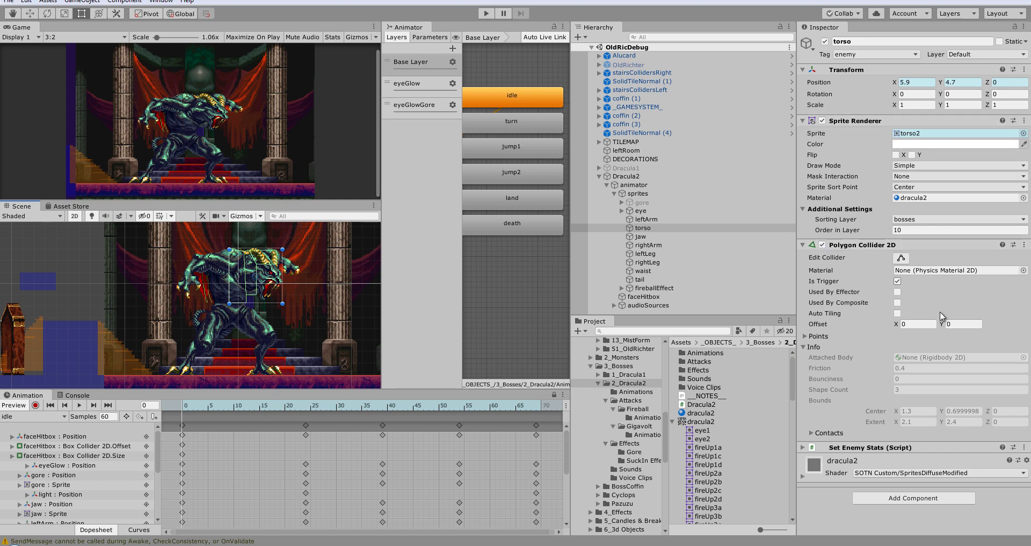
Step the idle clip to keyframes 24 and 39, then select leftLeg and leftArm.
{"action": "left_click", "coordinate": [95, 406]}
{"action": "left_click", "coordinate": [94, 406]}
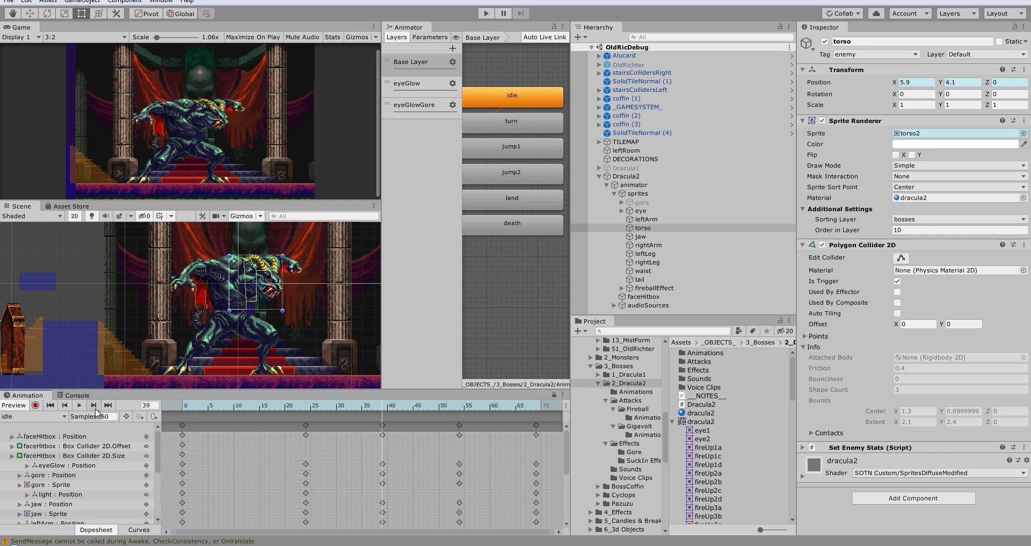
{"action": "left_click", "coordinate": [647, 255]}
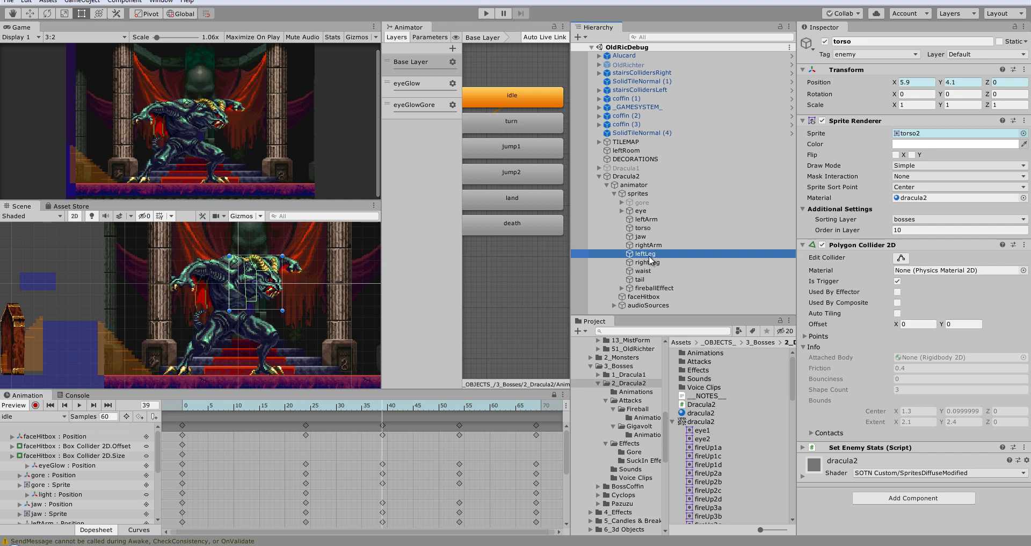
{"action": "left_click", "coordinate": [647, 220]}
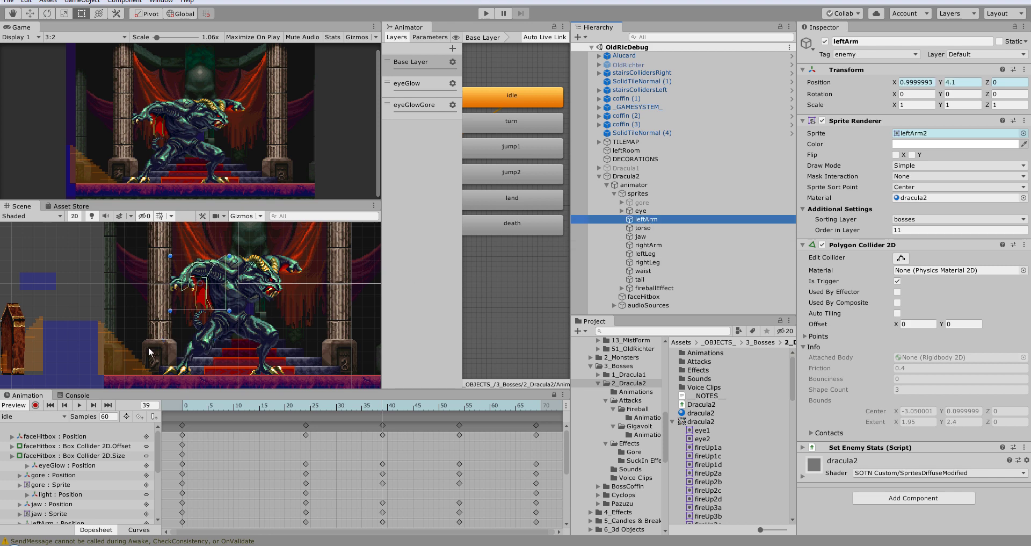
Compare leftArm's collider across keyframes 0, 24 and 39, then switch to Visual Studio.
{"action": "left_click", "coordinate": [65, 406]}
{"action": "left_click", "coordinate": [65, 406]}
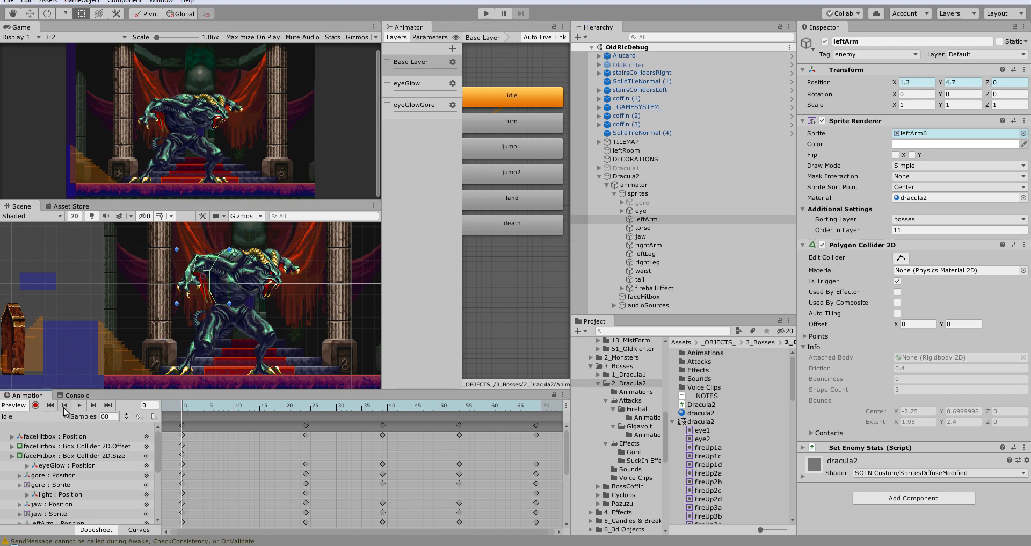
{"action": "left_click", "coordinate": [93, 405]}
{"action": "left_click", "coordinate": [94, 405]}
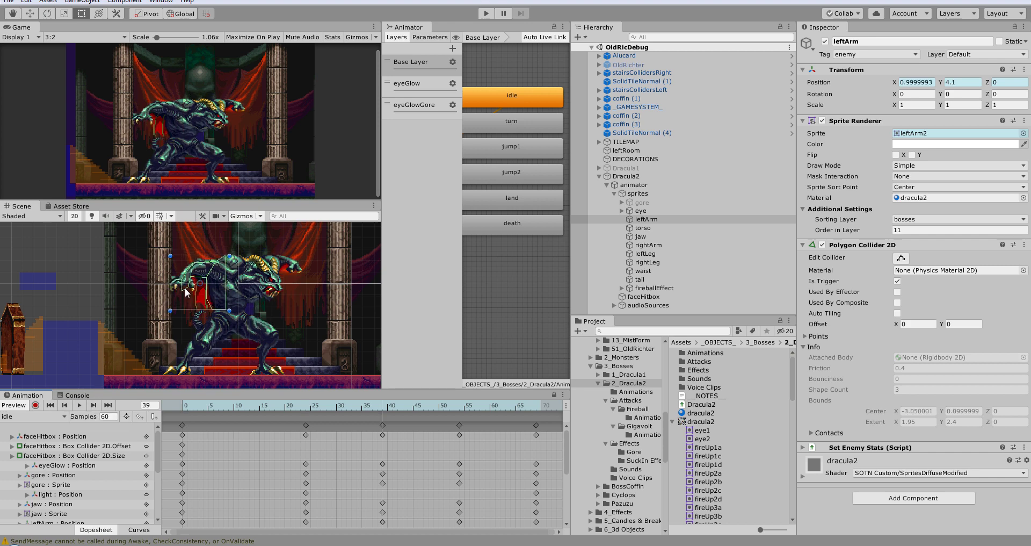
{"action": "left_click", "coordinate": [65, 405]}
{"action": "left_click", "coordinate": [65, 406]}
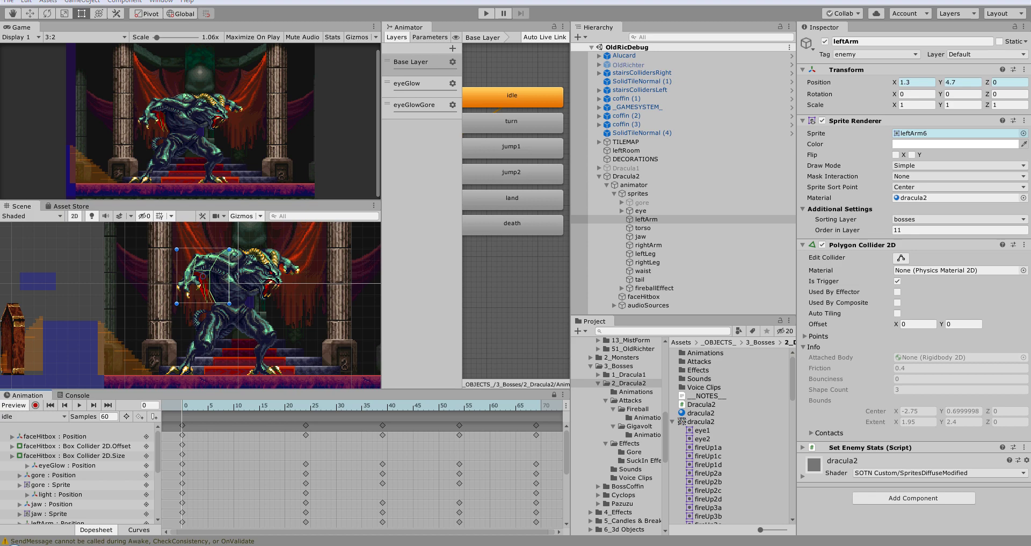
{"action": "key", "text": "alt+Tab"}
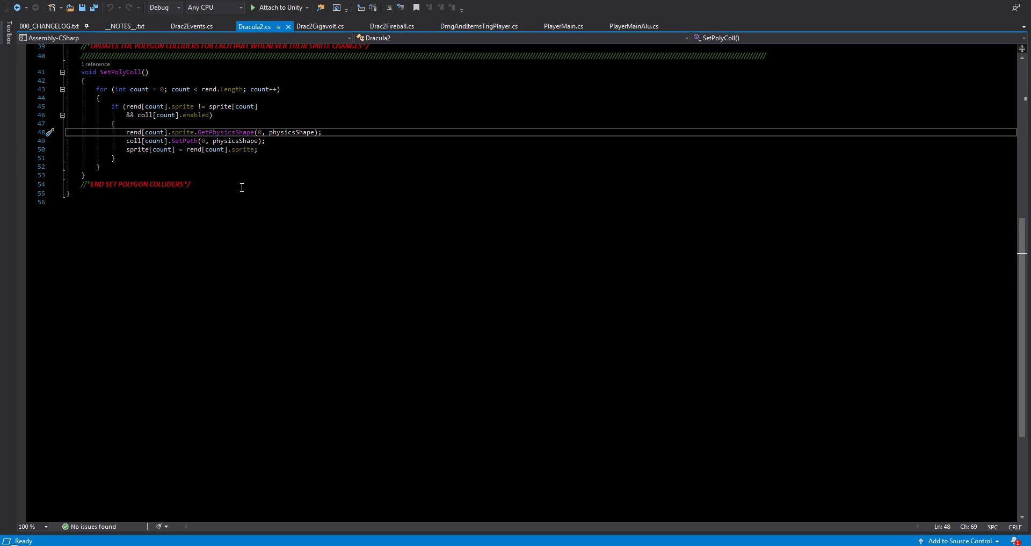
Switch from Visual Studio back to the Unity Editor.
{"action": "key", "text": "alt+Tab"}
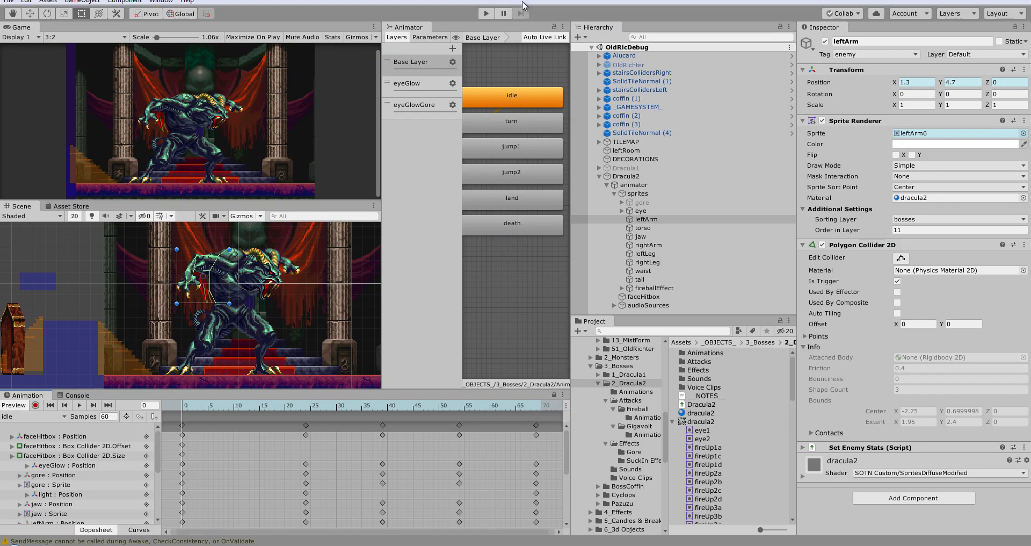
Play Dracula2's idle preview, checking leftArm's polygon collider, then reselect Dracula2.
{"action": "left_click", "coordinate": [652, 176]}
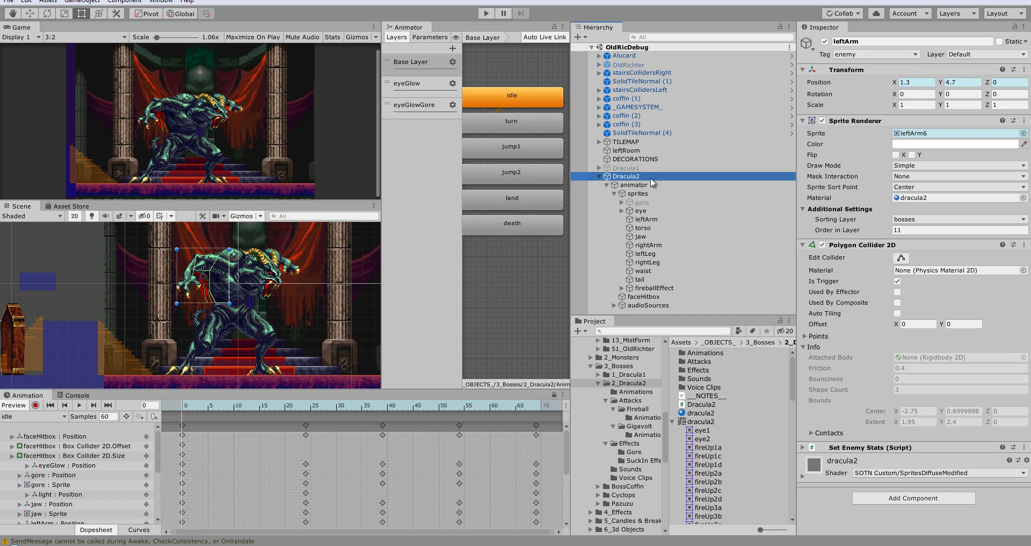
{"action": "left_click", "coordinate": [79, 405]}
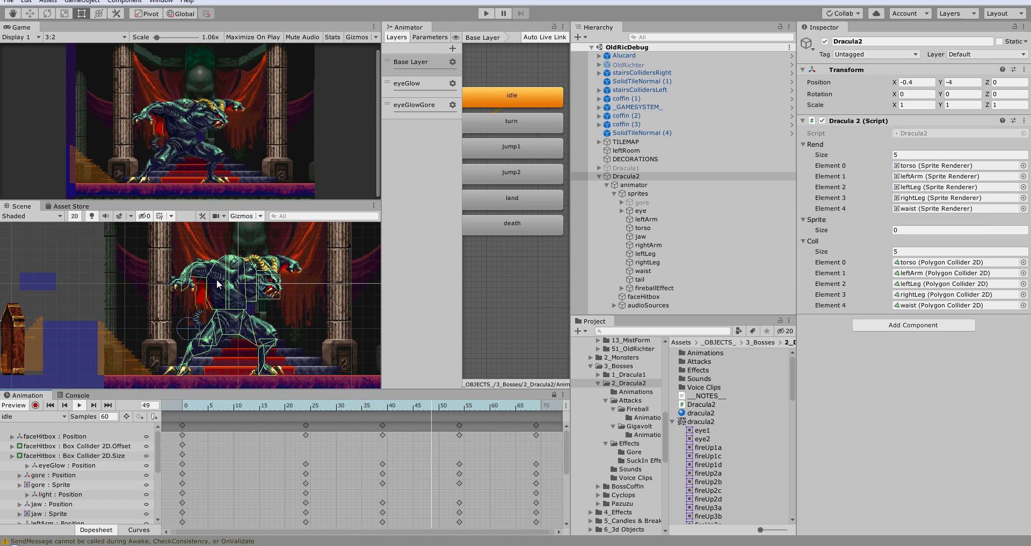
{"action": "left_click", "coordinate": [645, 219]}
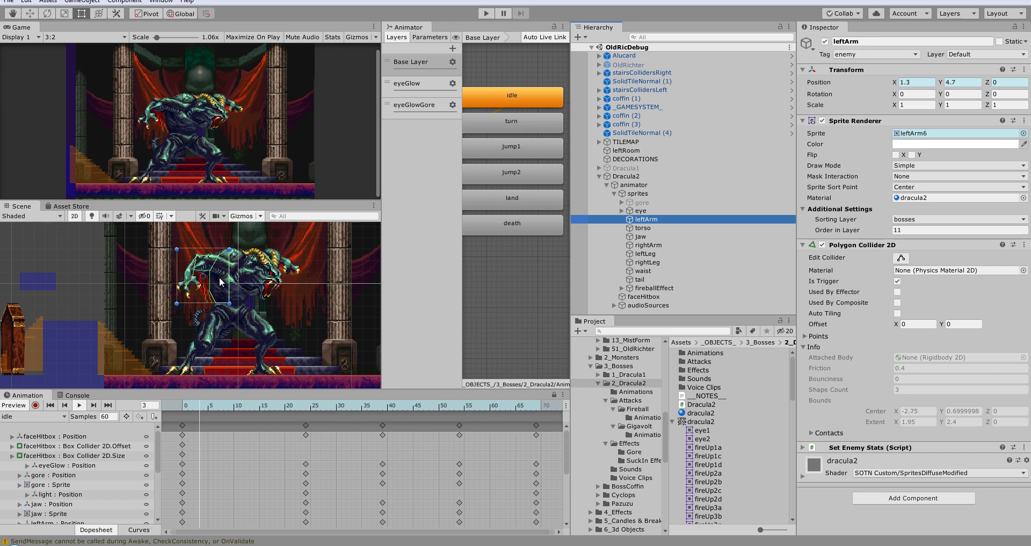
{"action": "key", "text": "Up"}
{"action": "key", "text": "Up"}
{"action": "key", "text": "Up"}
{"action": "key", "text": "Up"}
{"action": "key", "text": "Up"}
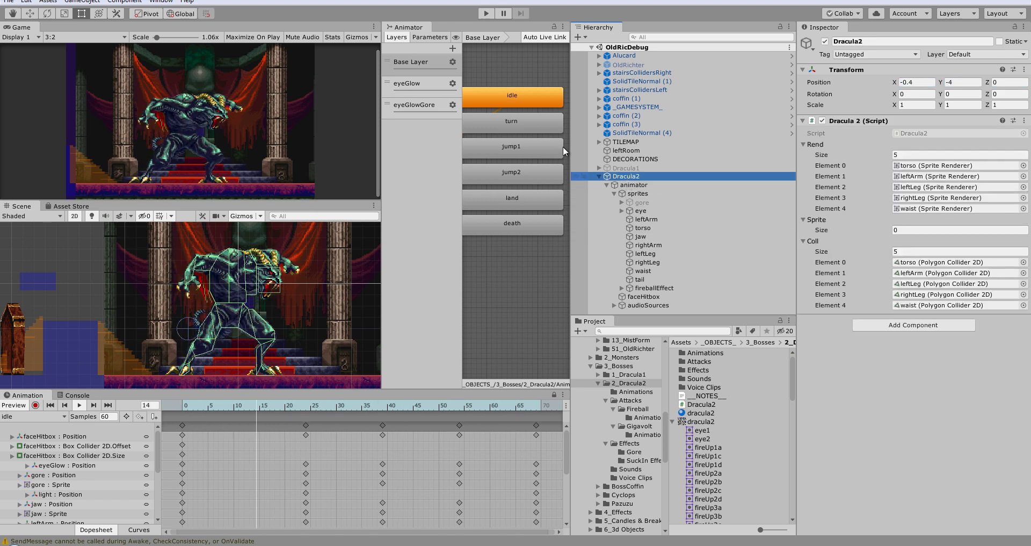
Enter Play mode and enlarge and zoom the Scene view around Dracula.
{"action": "left_click", "coordinate": [487, 14]}
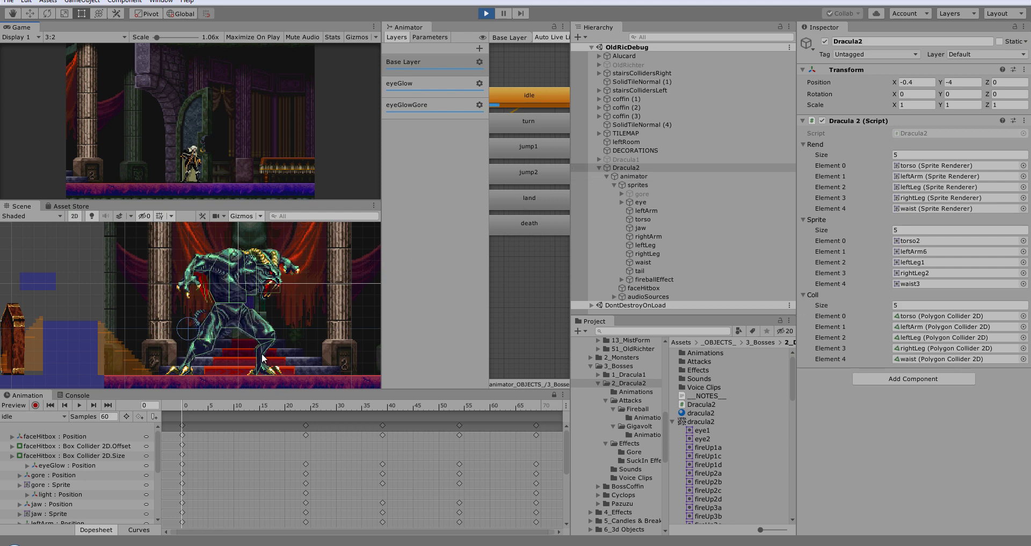
{"action": "scroll", "coordinate": [183, 289], "scroll_direction": "up", "scroll_amount": 3}
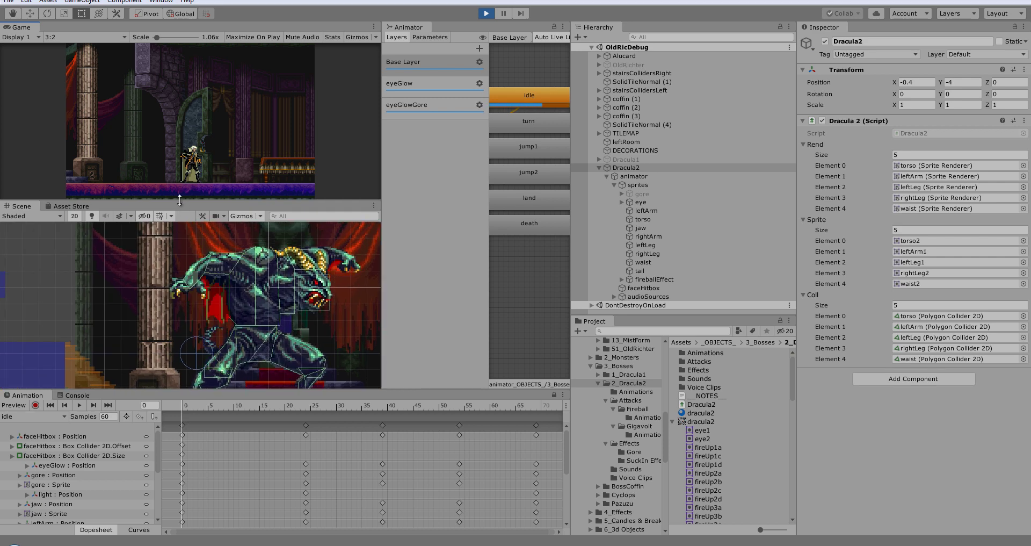
{"action": "left_click_drag", "start_coordinate": [179, 195], "coordinate": [179, 157]}
{"action": "scroll", "coordinate": [282, 266], "scroll_direction": "down", "scroll_amount": 2}
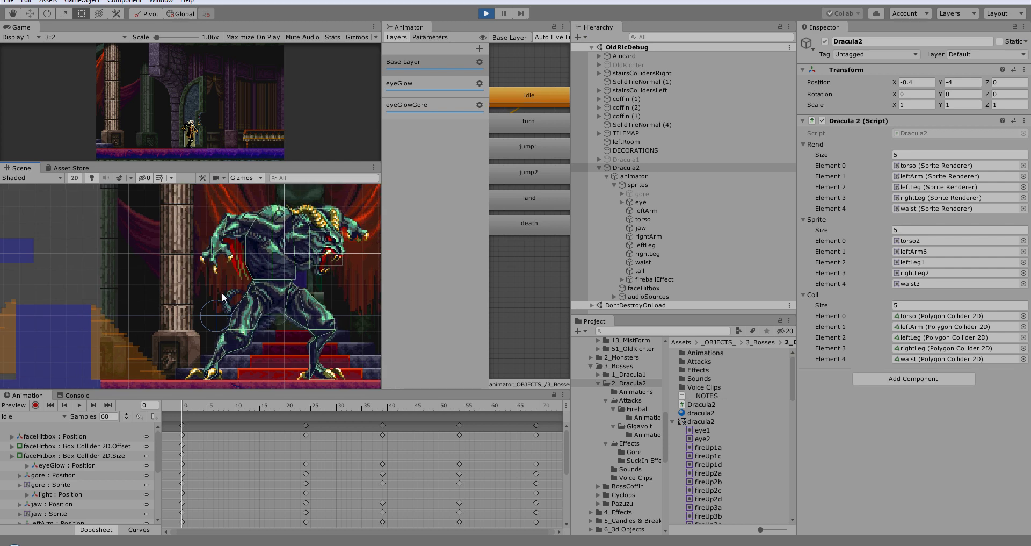
Pan the Scene view to recentre on Dracula while Alucard reaches the throne room.
{"action": "middle_click_drag", "start_coordinate": [214, 275], "coordinate": [168, 289]}
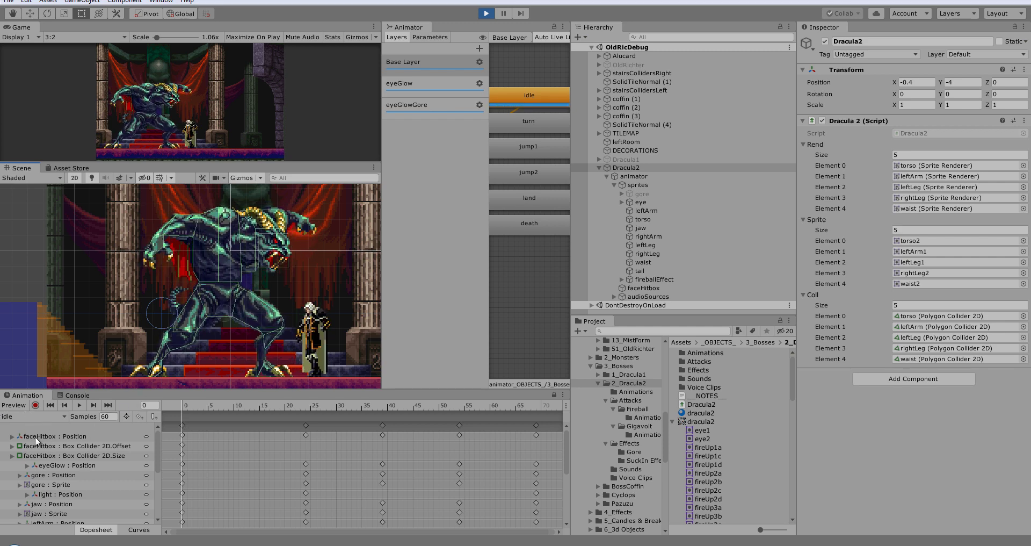
Switch the Animation clip to jump1 and play its preview in an enlarged Scene view.
{"action": "left_click", "coordinate": [30, 416]}
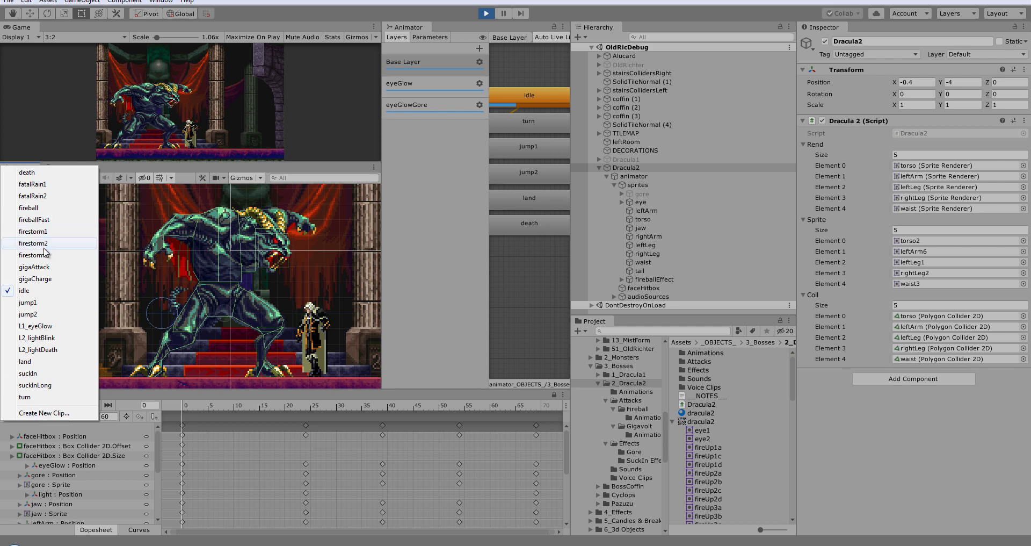
{"action": "left_click", "coordinate": [58, 303]}
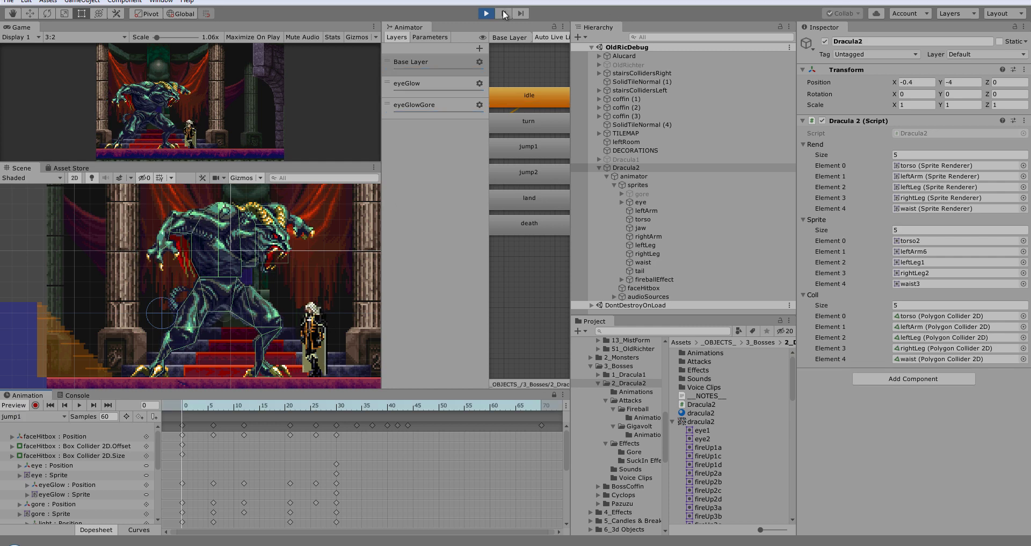
{"action": "left_click", "coordinate": [80, 406]}
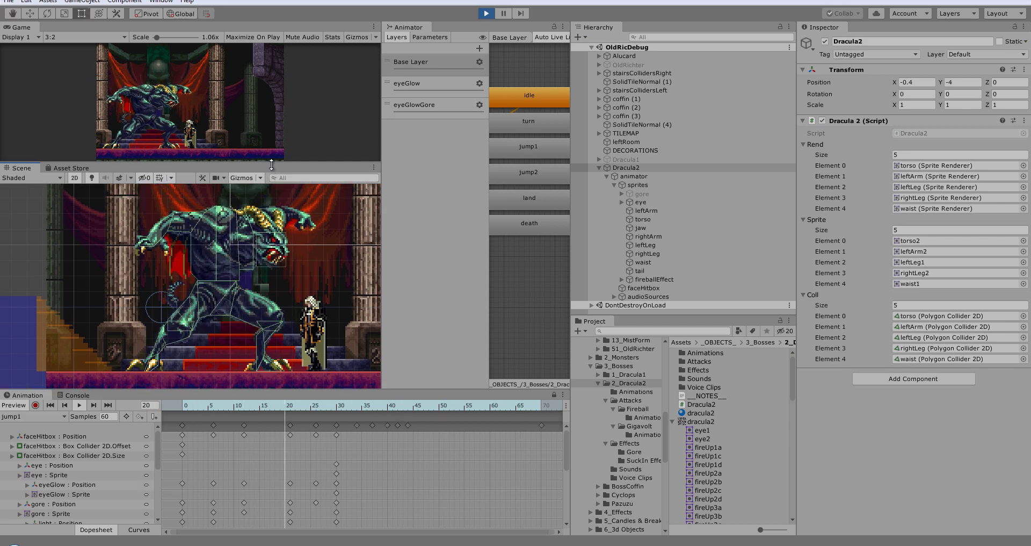
{"action": "left_click_drag", "start_coordinate": [271, 164], "coordinate": [273, 142]}
{"action": "scroll", "coordinate": [264, 263], "scroll_direction": "down", "scroll_amount": 3}
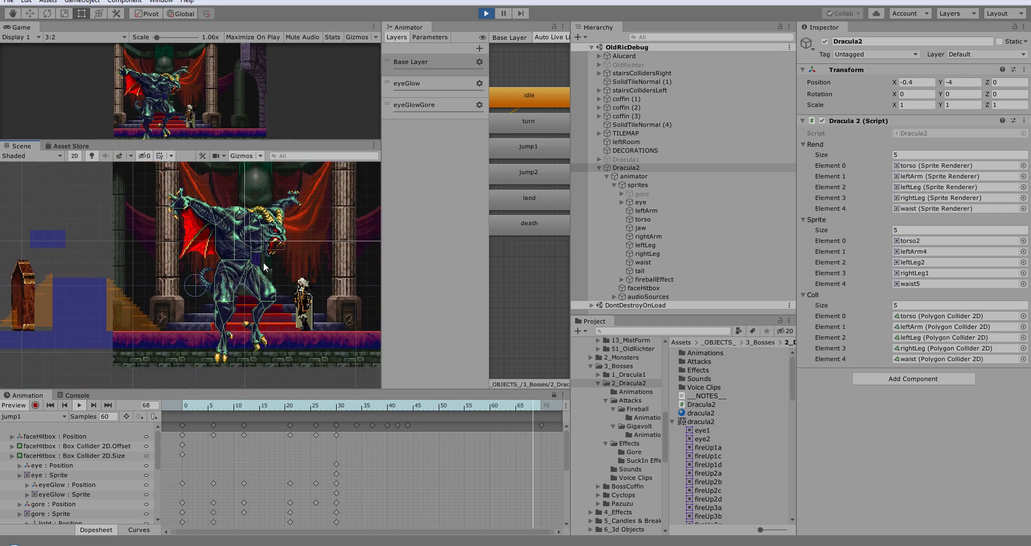
{"action": "scroll", "coordinate": [263, 262], "scroll_direction": "up", "scroll_amount": 3}
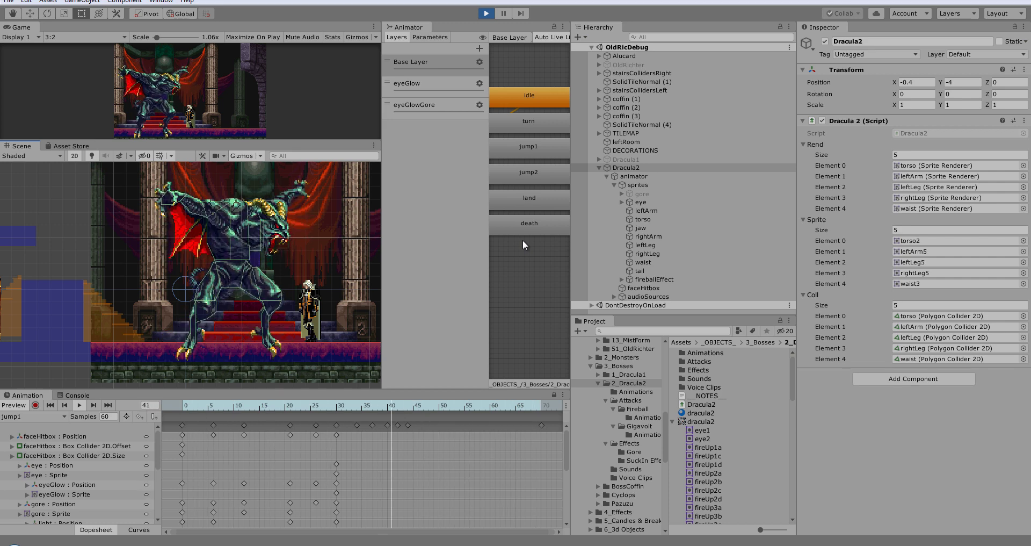
{"action": "left_click", "coordinate": [643, 262]}
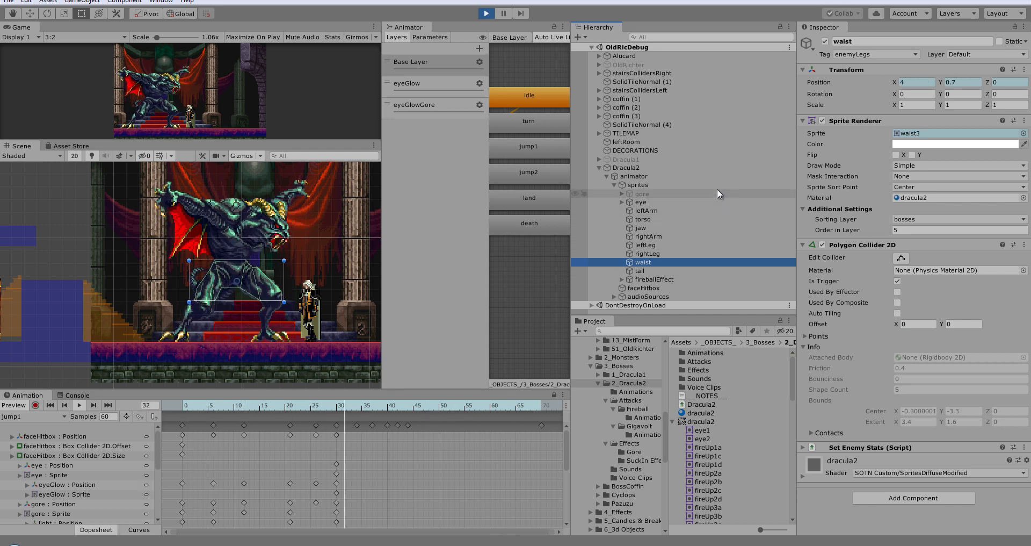
{"action": "left_click", "coordinate": [701, 168]}
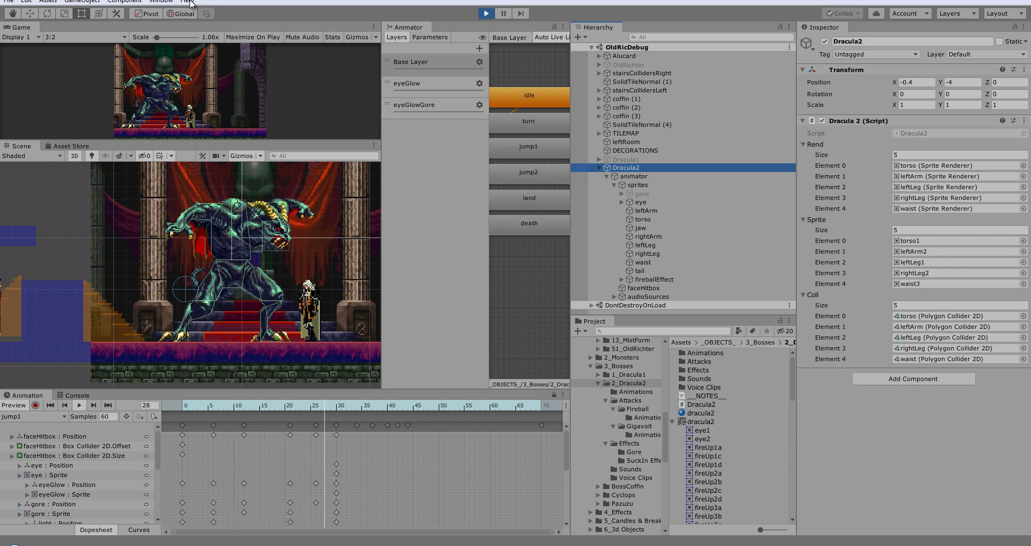
Enlarge the Game view at 1x scale and select the fireball animation clip.
{"action": "left_click_drag", "start_coordinate": [284, 141], "coordinate": [200, 267]}
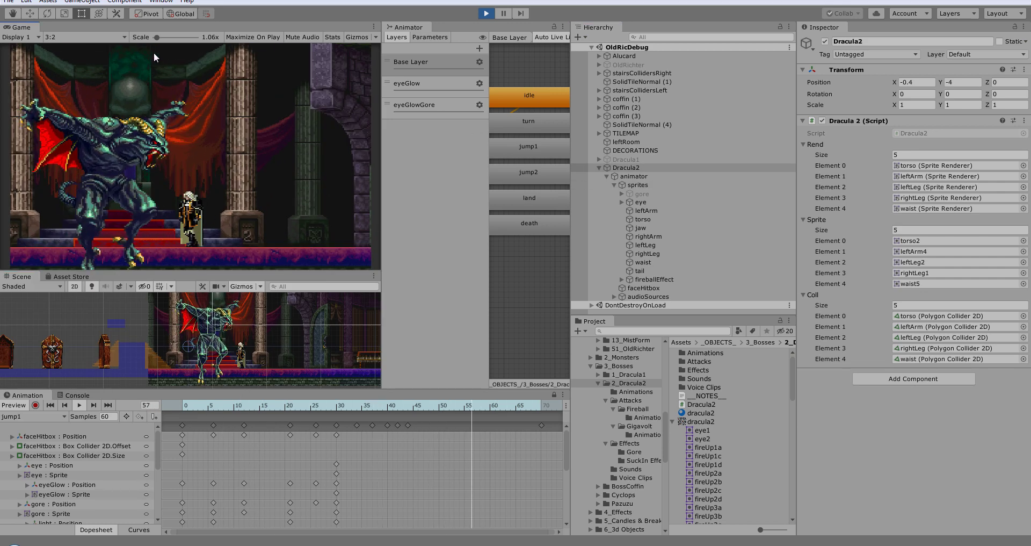
{"action": "left_click_drag", "start_coordinate": [157, 36], "coordinate": [142, 36]}
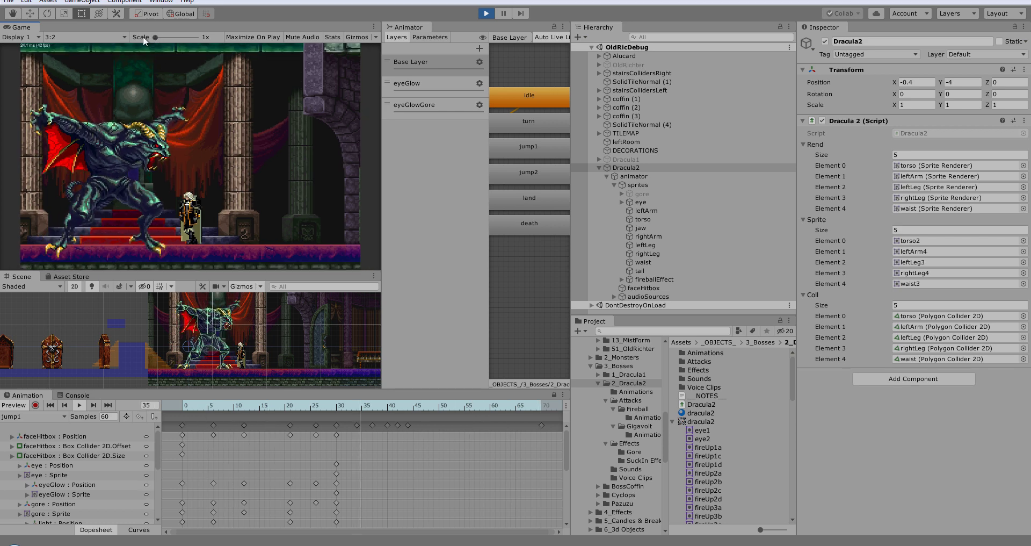
{"action": "left_click", "coordinate": [24, 417]}
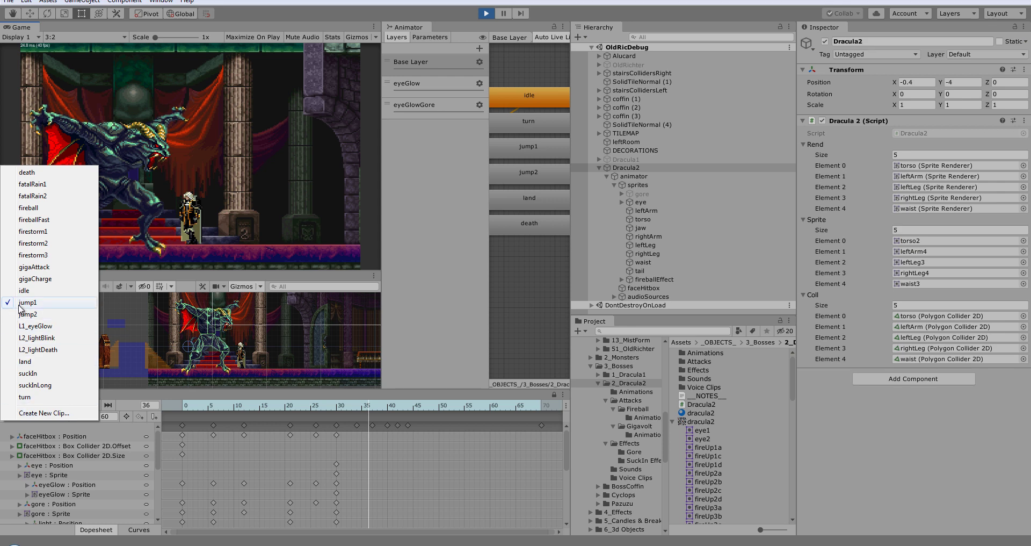
{"action": "left_click", "coordinate": [49, 207]}
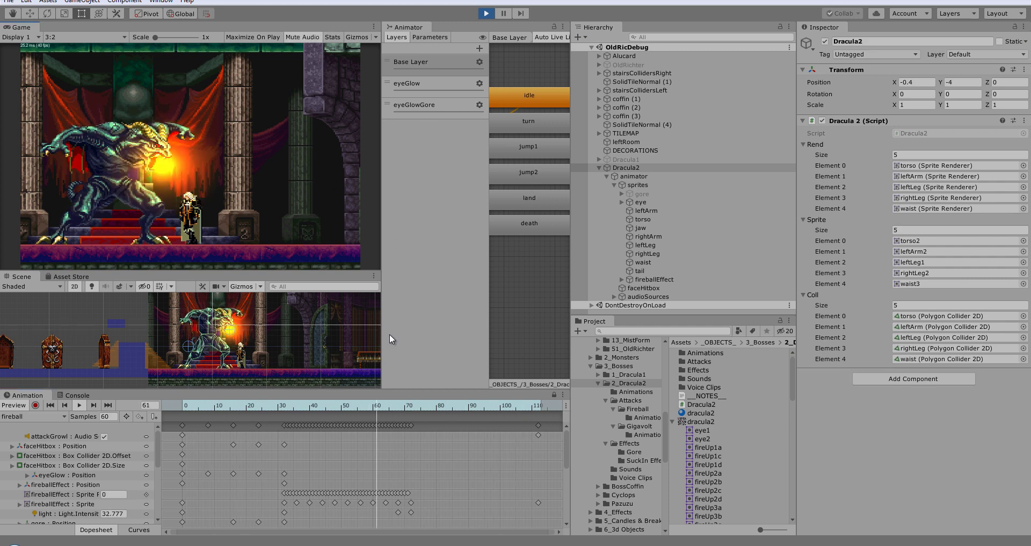
Preview the gigaAttack and then the gigaCharge animation clips.
{"action": "left_click", "coordinate": [34, 416]}
{"action": "left_click", "coordinate": [58, 267]}
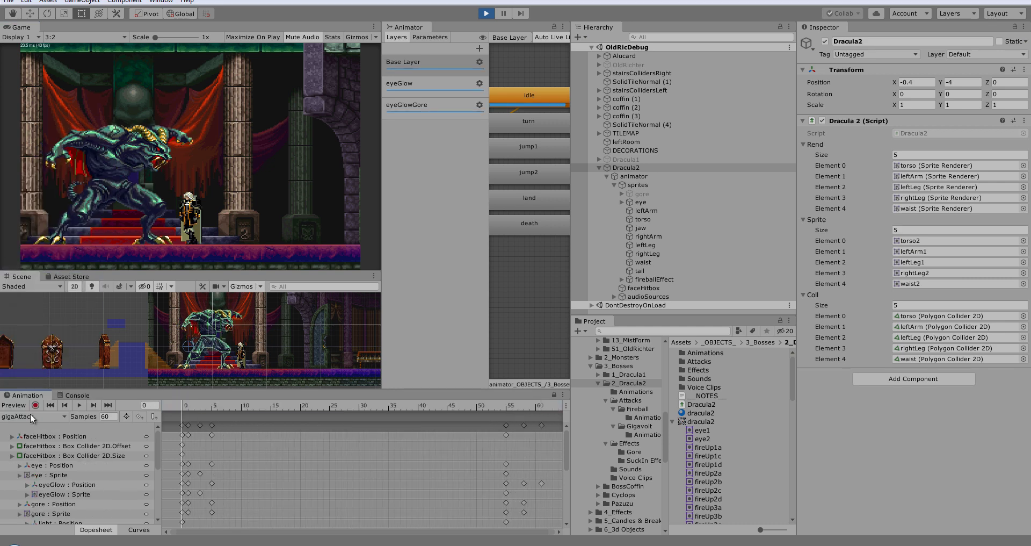
{"action": "left_click", "coordinate": [81, 405]}
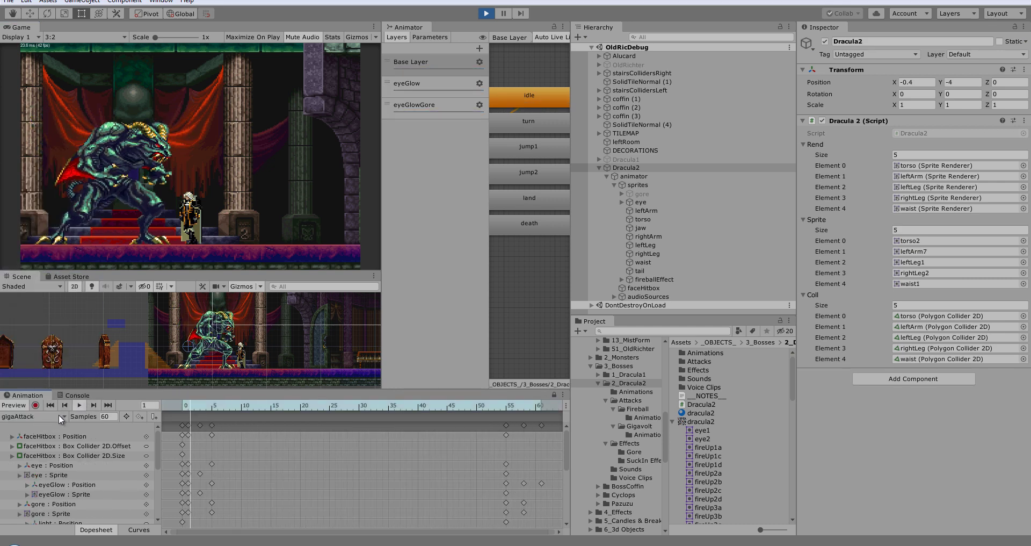
{"action": "left_click", "coordinate": [34, 415]}
{"action": "left_click", "coordinate": [54, 279]}
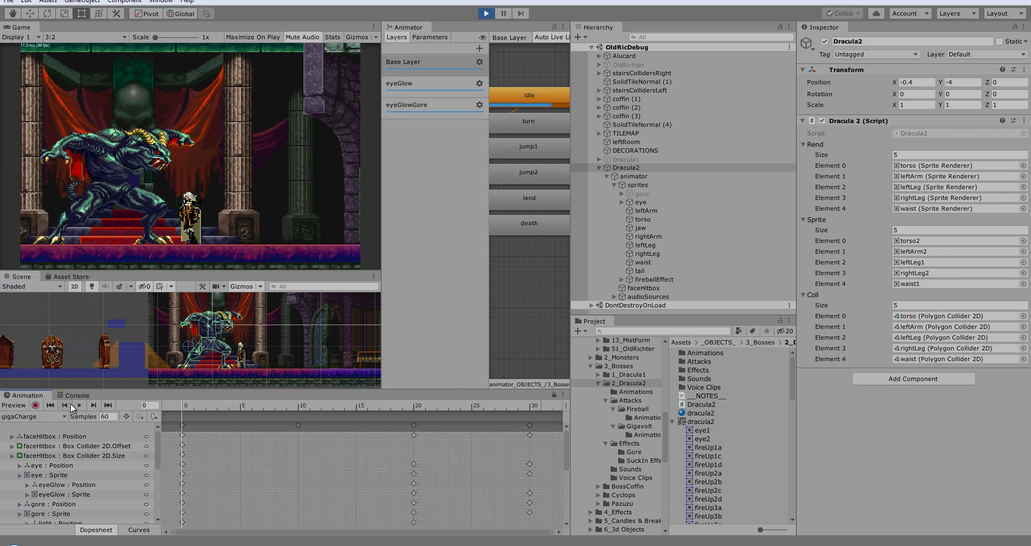
{"action": "left_click", "coordinate": [76, 405]}
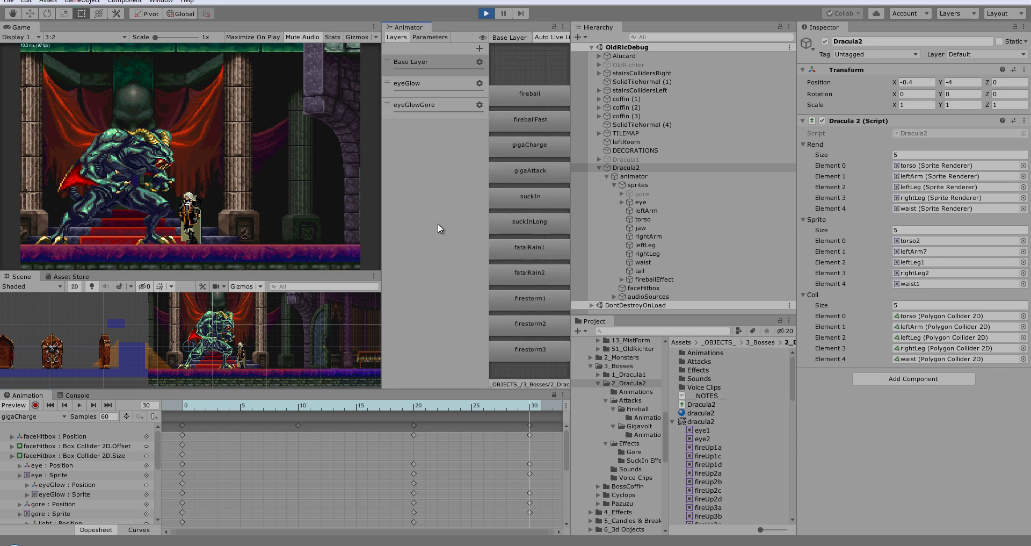
Make gigaCharge the base layer's default state, exit preview, and open the Gigavolt folder.
{"action": "left_click", "coordinate": [511, 176]}
{"action": "right_click", "coordinate": [512, 177]}
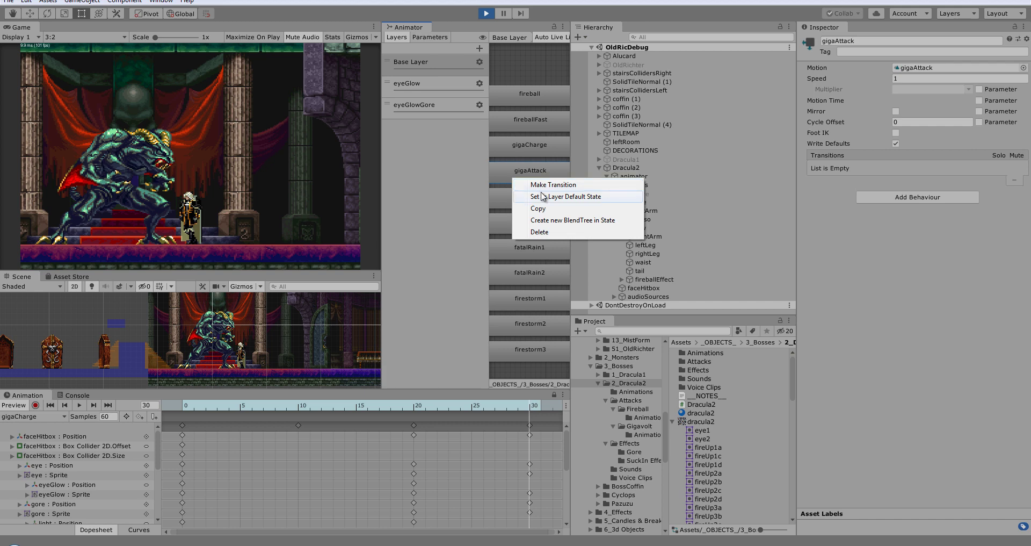
{"action": "left_click", "coordinate": [536, 144]}
{"action": "left_click", "coordinate": [536, 144]}
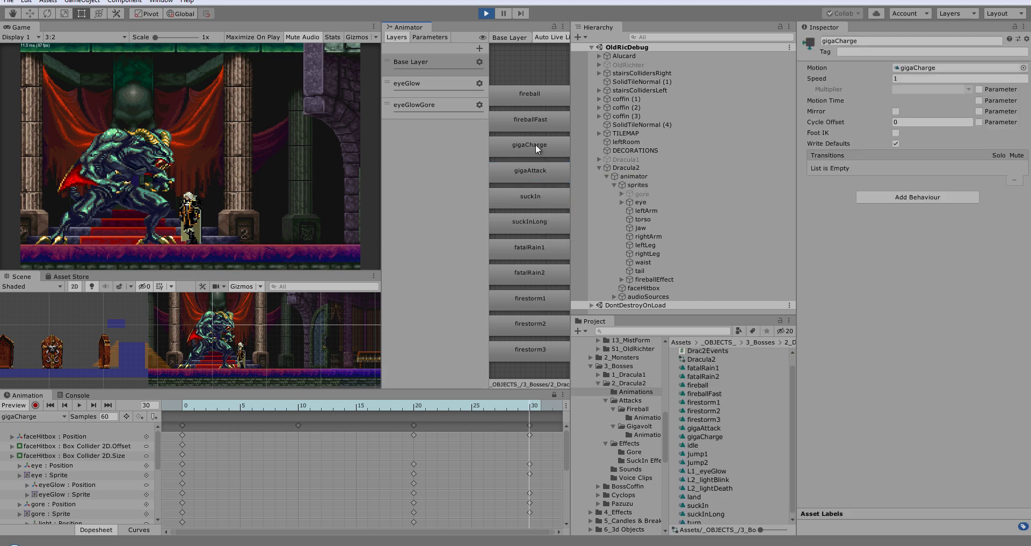
{"action": "right_click", "coordinate": [536, 144]}
{"action": "left_click", "coordinate": [567, 164]}
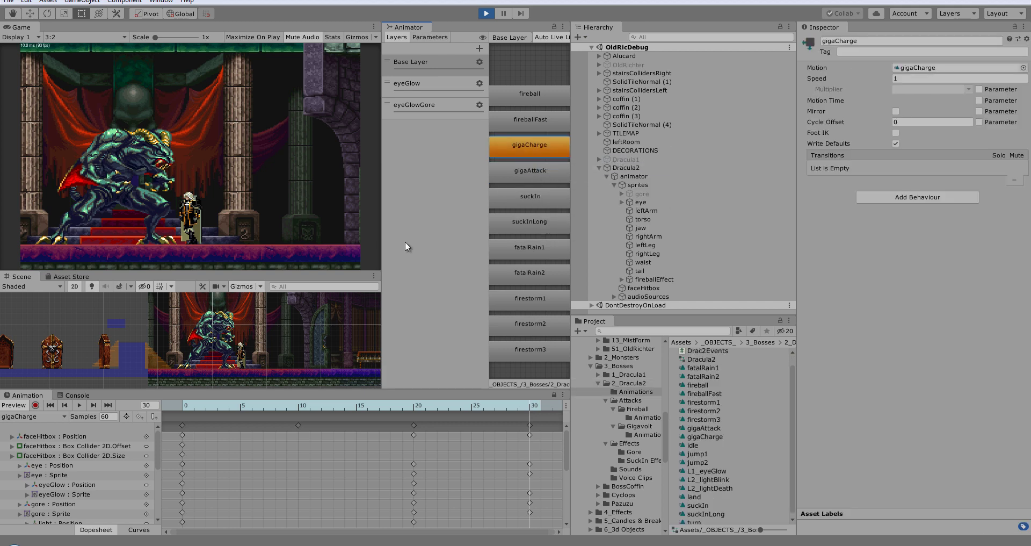
{"action": "left_click", "coordinate": [20, 405]}
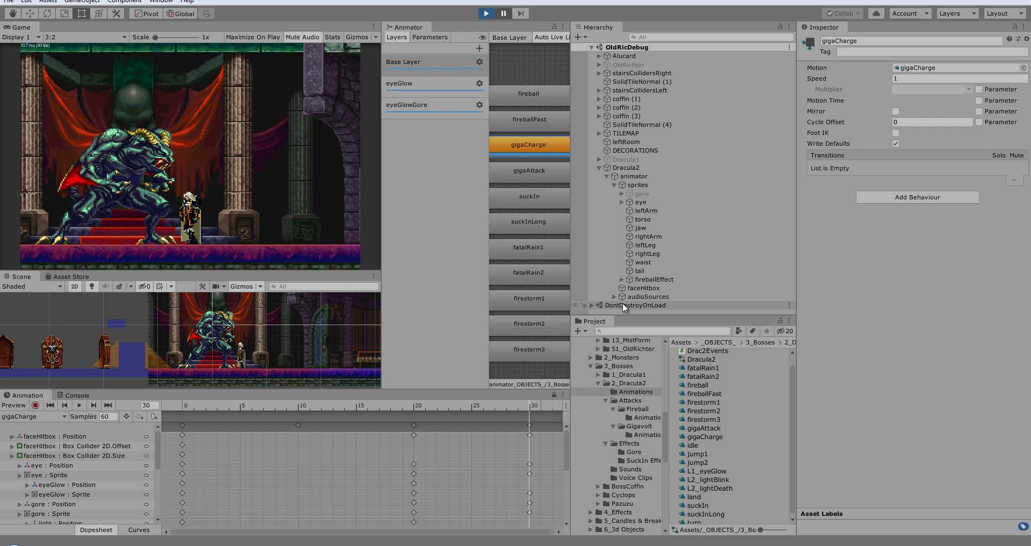
{"action": "left_click", "coordinate": [640, 423]}
Drop the drac2GigaCharge prefab into the scene and position it beside the boss.
{"action": "left_click", "coordinate": [731, 370]}
{"action": "left_click_drag", "start_coordinate": [730, 368], "coordinate": [301, 374]}
{"action": "left_click_drag", "start_coordinate": [234, 334], "coordinate": [227, 340]}
{"action": "scroll", "coordinate": [211, 349], "scroll_direction": "up", "scroll_amount": 5}
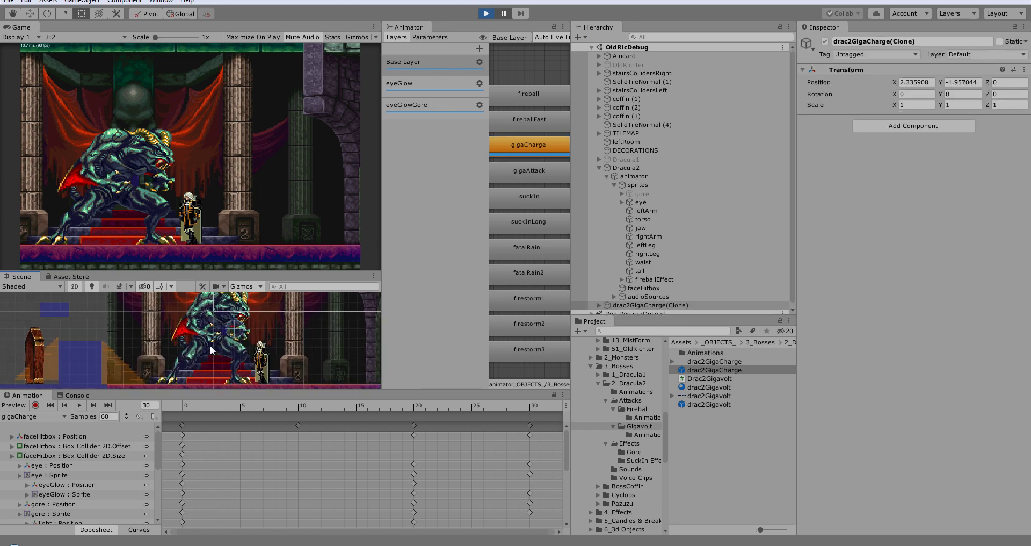
{"action": "left_click", "coordinate": [30, 13]}
{"action": "left_click_drag", "start_coordinate": [247, 324], "coordinate": [237, 328]}
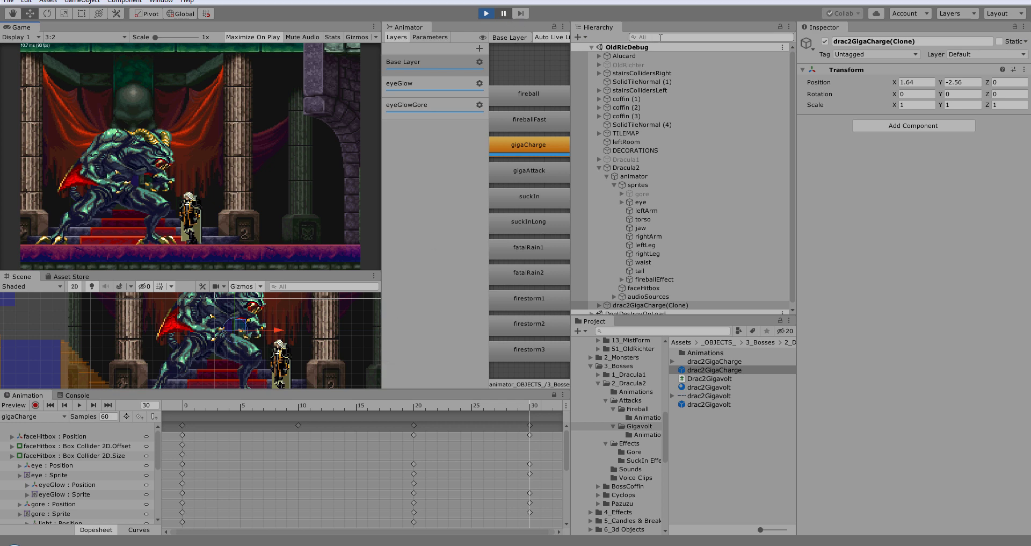
Move Alucard further right along X and pause the running game.
{"action": "left_click", "coordinate": [650, 56]}
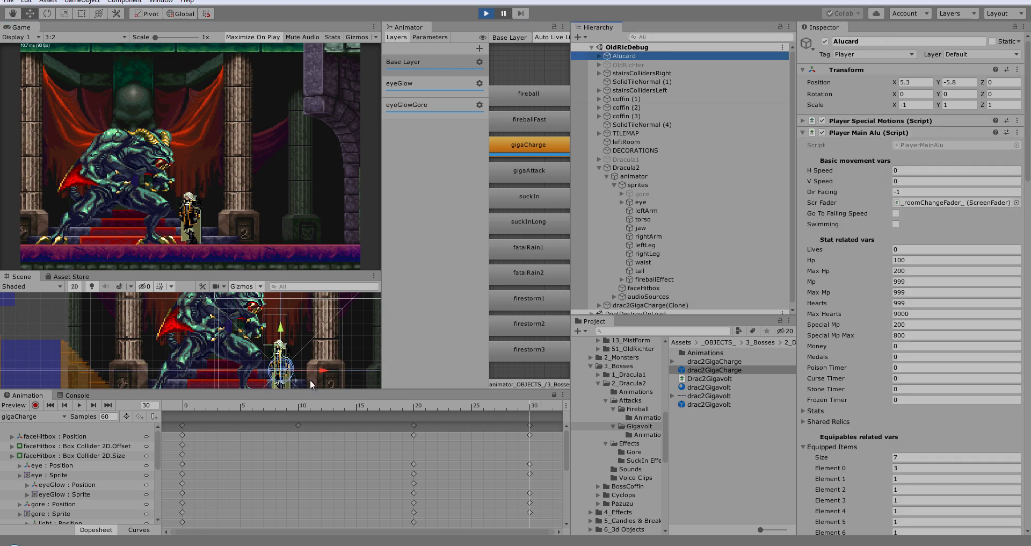
{"action": "left_click_drag", "start_coordinate": [317, 372], "coordinate": [355, 374]}
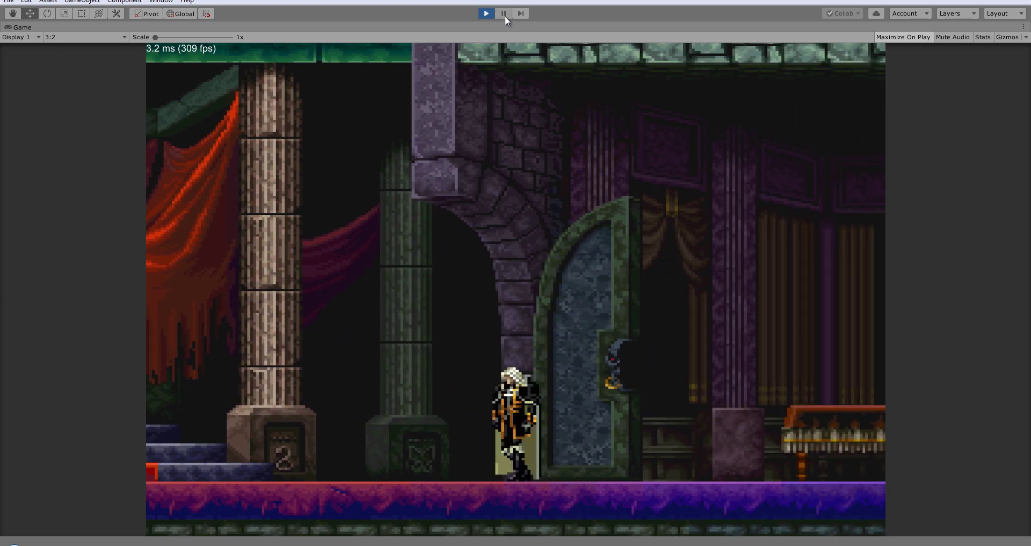
{"action": "left_click", "coordinate": [504, 13]}
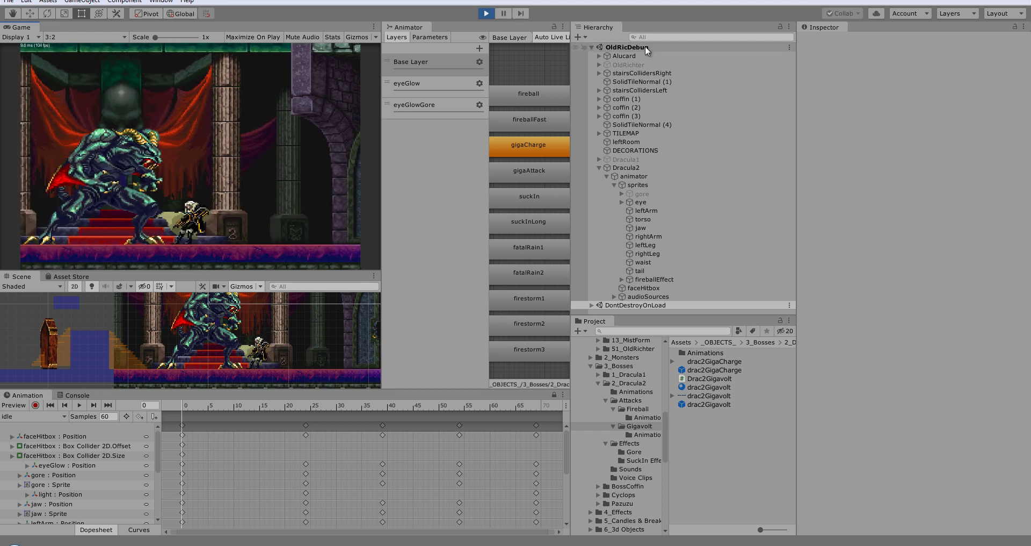
Play the firestorm1, firestorm2 and firestorm3 clips in turn in the Animation window.
{"action": "left_click", "coordinate": [14, 416]}
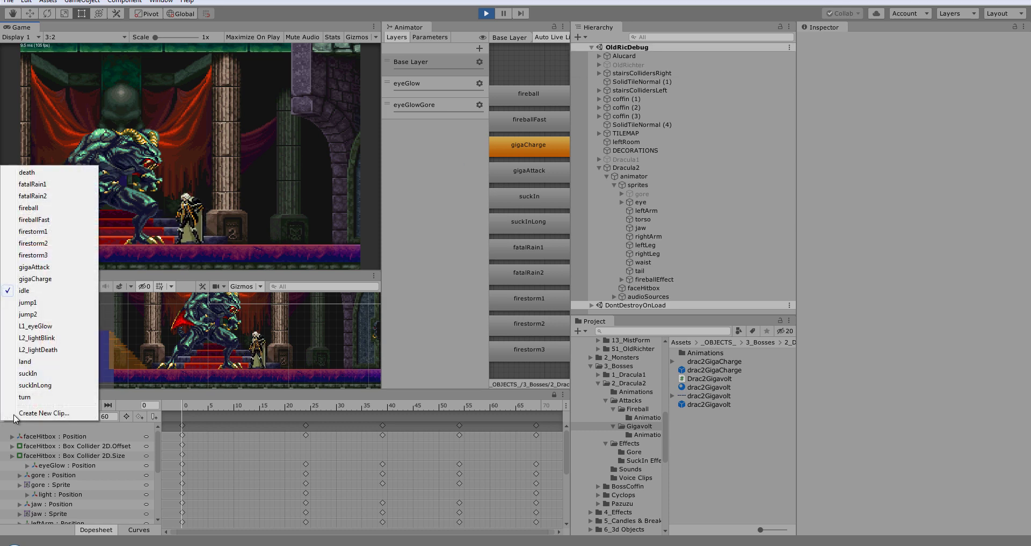
{"action": "left_click", "coordinate": [43, 236]}
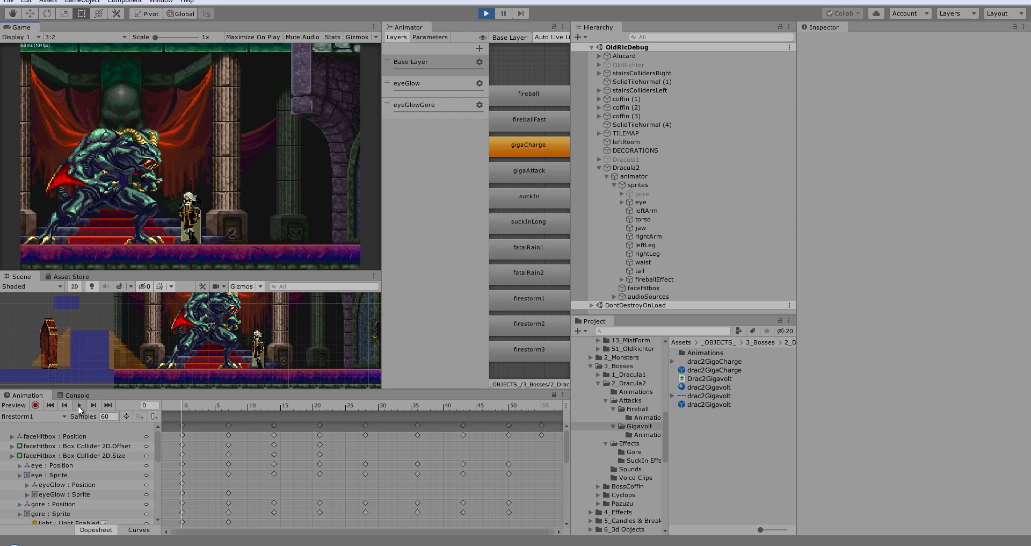
{"action": "left_click", "coordinate": [79, 405]}
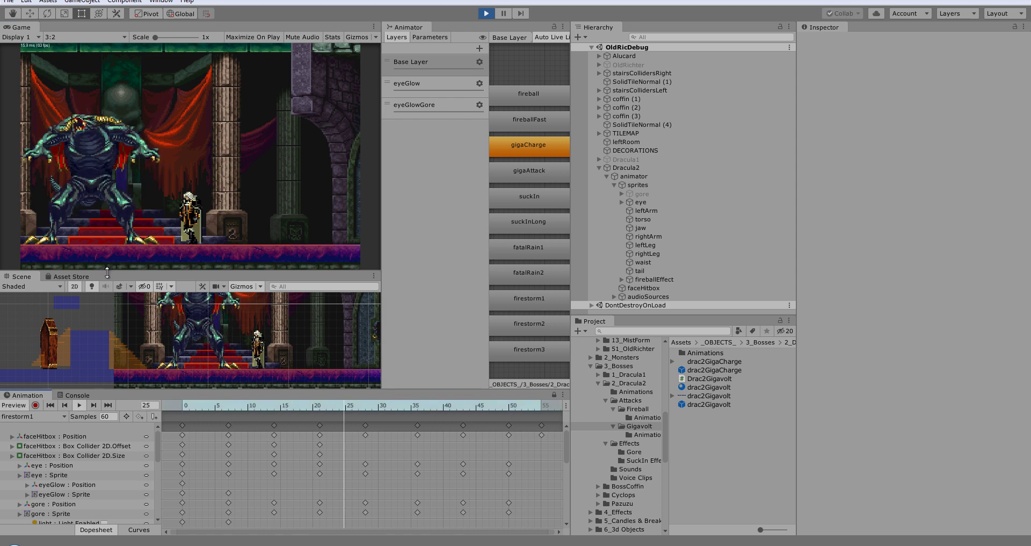
{"action": "left_click", "coordinate": [60, 418]}
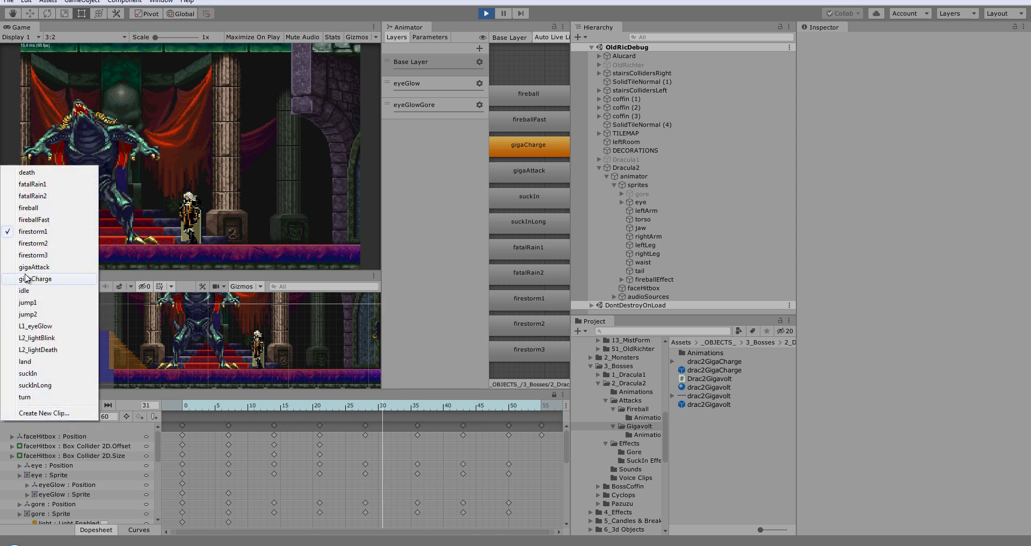
{"action": "left_click", "coordinate": [35, 244]}
{"action": "left_click", "coordinate": [78, 405]}
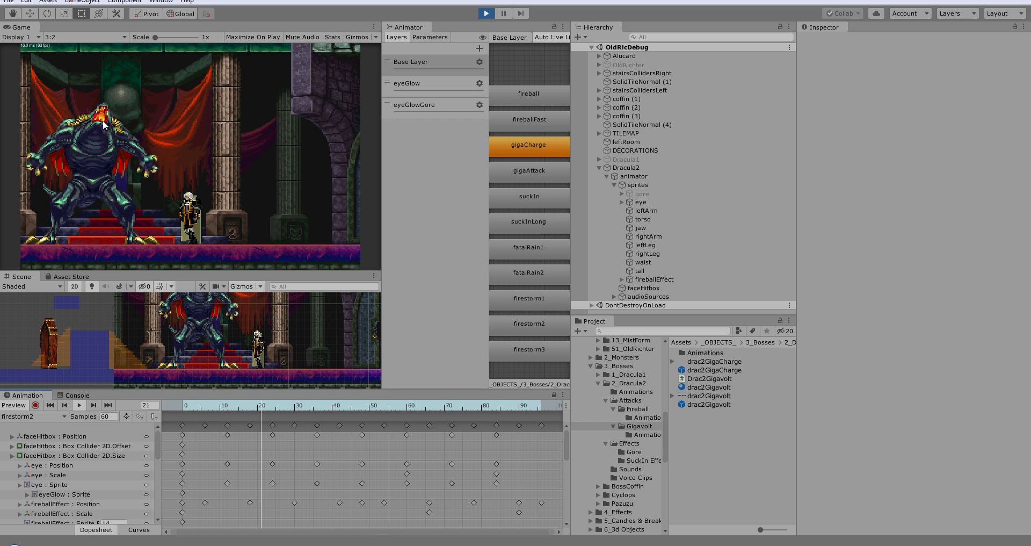
{"action": "left_click", "coordinate": [50, 415]}
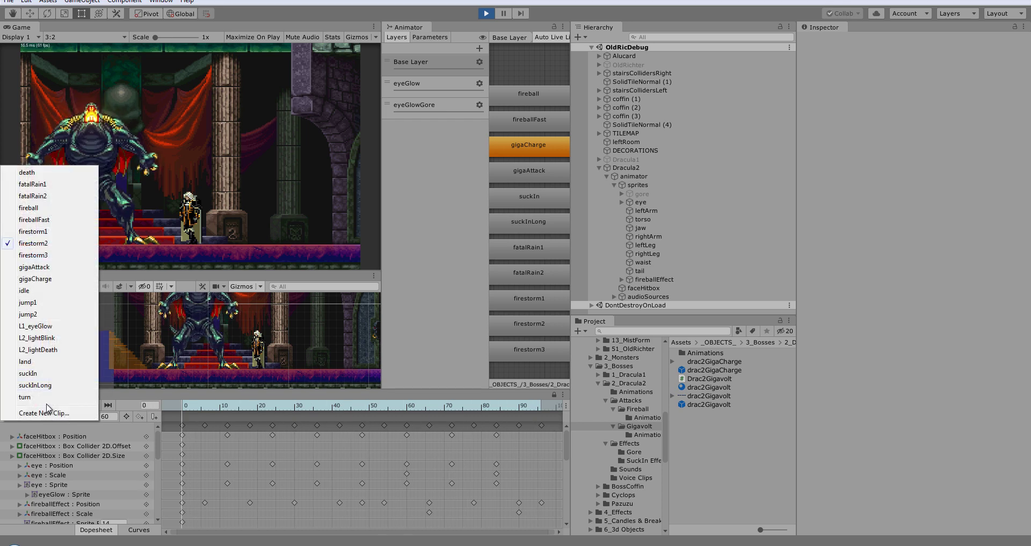
{"action": "left_click", "coordinate": [51, 262]}
{"action": "left_click", "coordinate": [80, 407]}
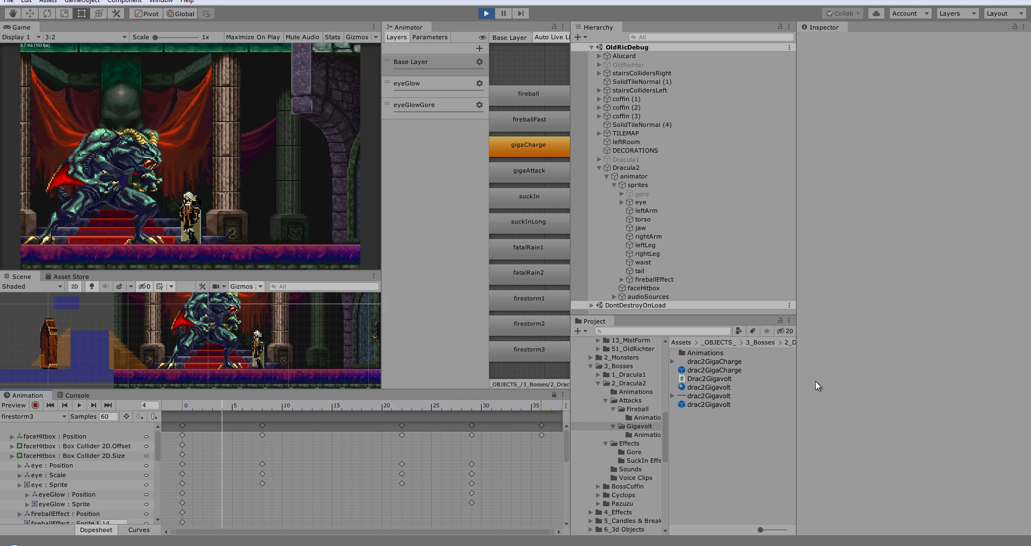
Select the dracula2 texture in 2_Dracula2 and open it in the Sprite Editor.
{"action": "left_click", "coordinate": [626, 383]}
{"action": "left_click", "coordinate": [700, 421]}
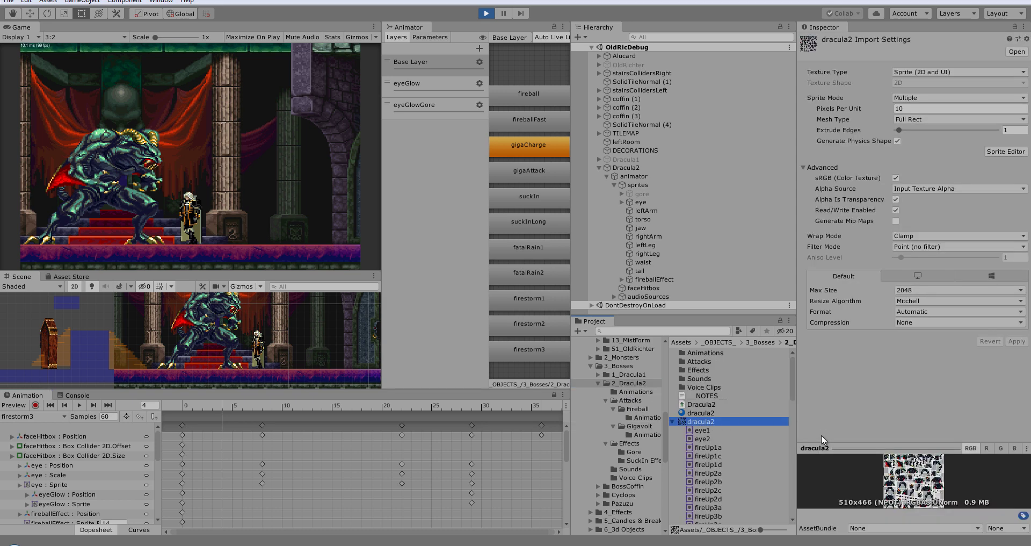
{"action": "left_click", "coordinate": [1006, 151]}
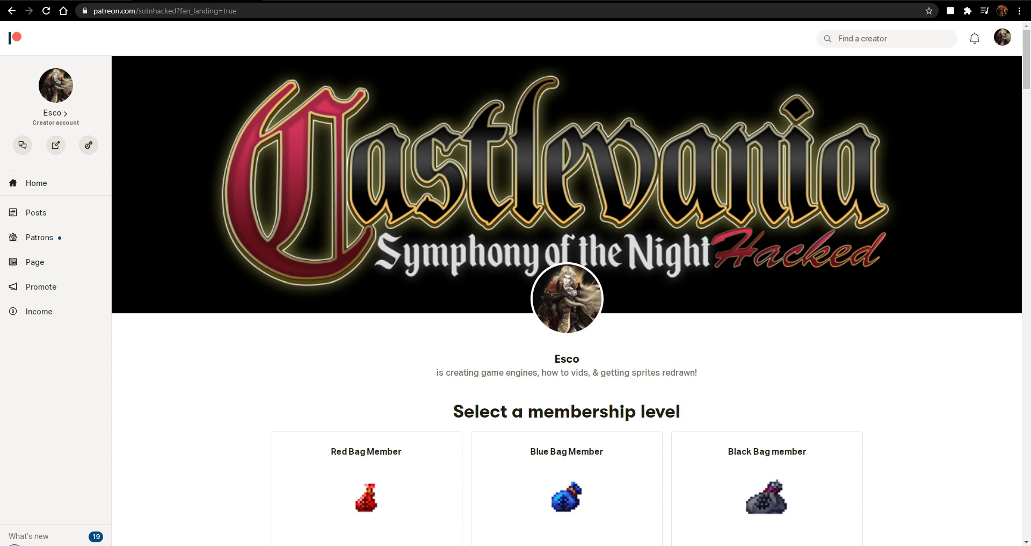
Alt-Tab over to the Dracula2.cs code and back to Unity.
{"action": "key", "text": "alt+Tab"}
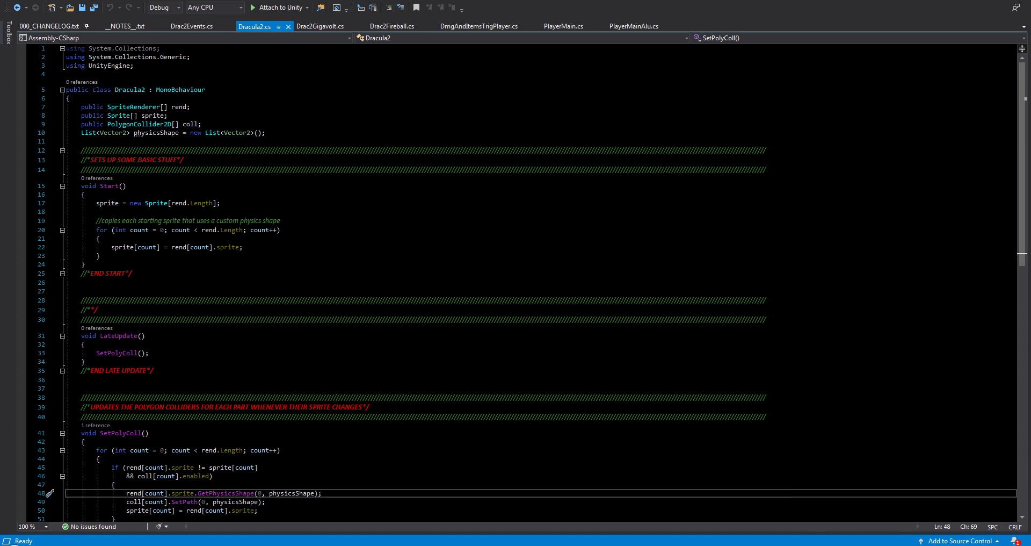
{"action": "key", "text": "alt+Tab"}
Inspect leftArm's Polygon Collider 2D and Dracula2's renderer, sprite and collider arrays, then return to the code.
{"action": "left_click", "coordinate": [664, 213]}
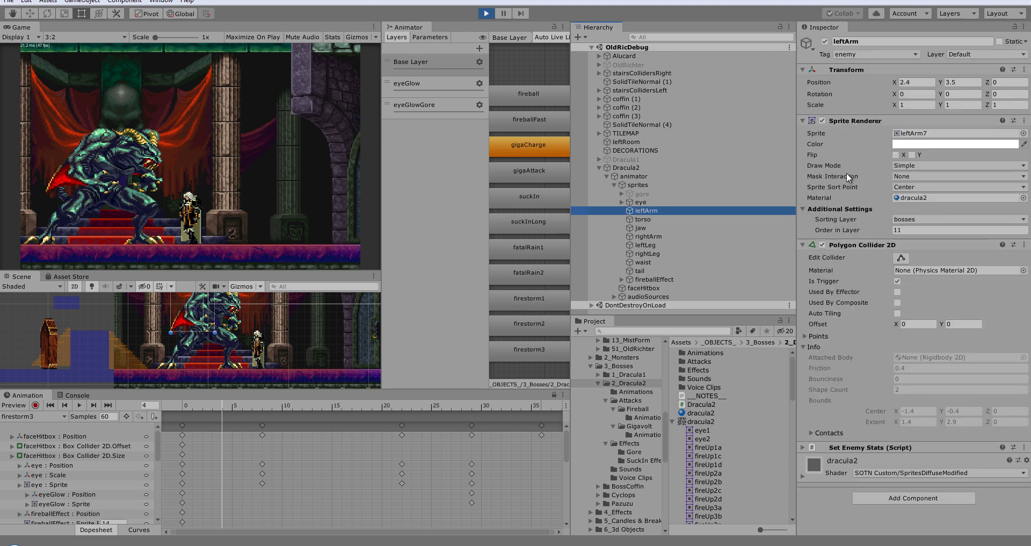
{"action": "left_click", "coordinate": [616, 175]}
{"action": "left_click", "coordinate": [622, 168]}
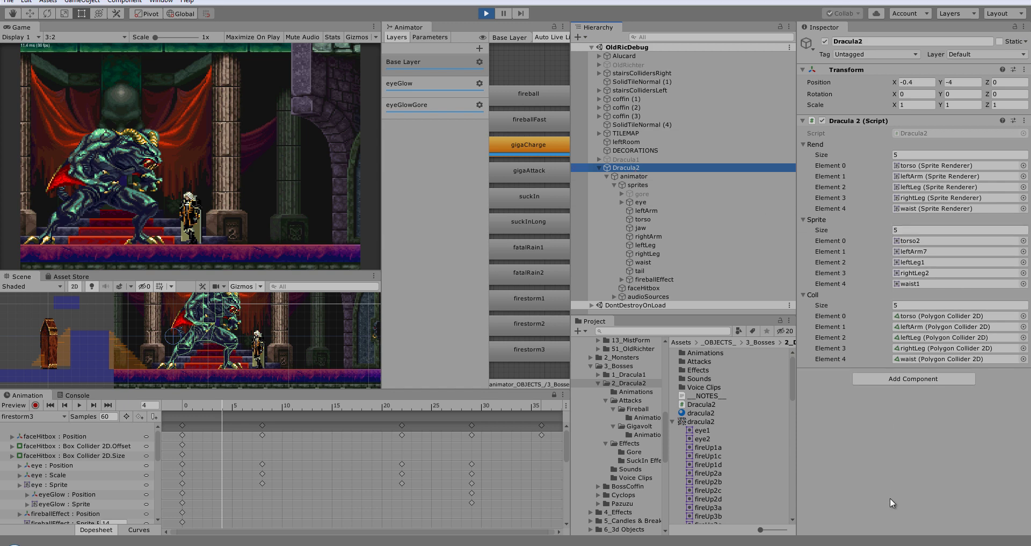
{"action": "key", "text": "alt+Tab"}
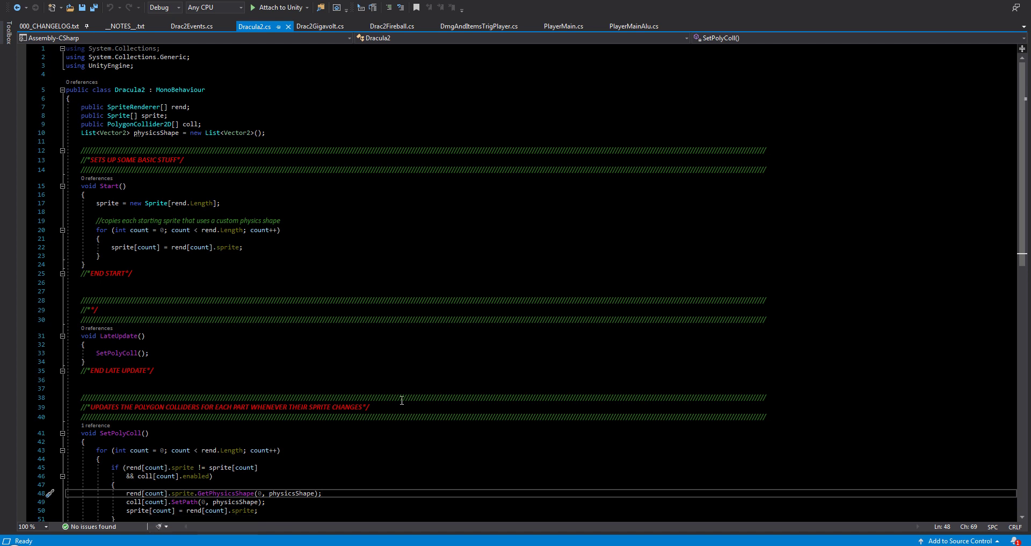
Scroll down through Dracula2.cs toward the SetPolyColl method.
{"action": "scroll", "coordinate": [201, 467], "scroll_direction": "down", "scroll_amount": 2}
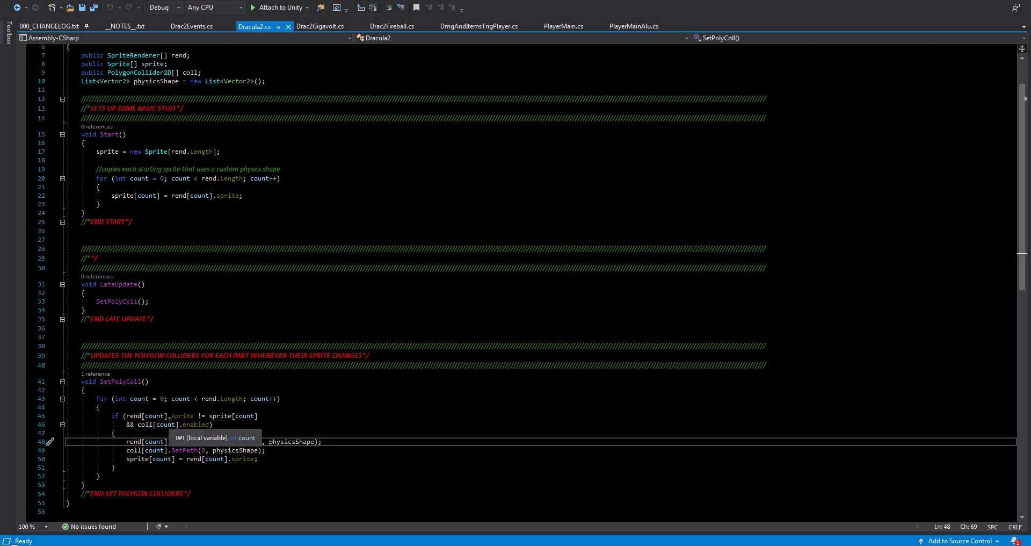